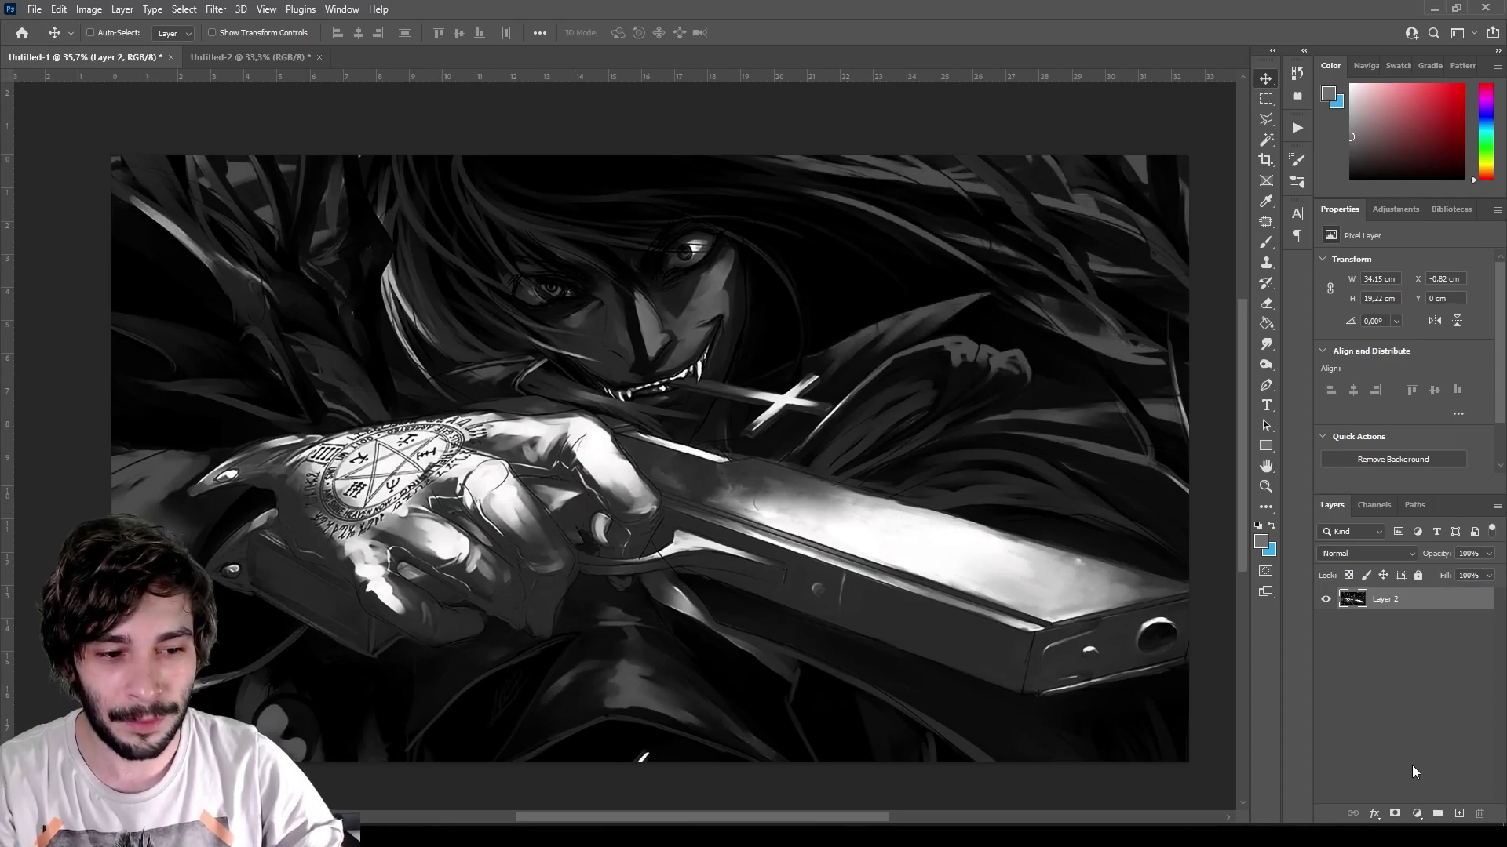
# Open the fill and adjustment layer list above the grayscale illustration on Layer 2
pyautogui.click(1417, 815)
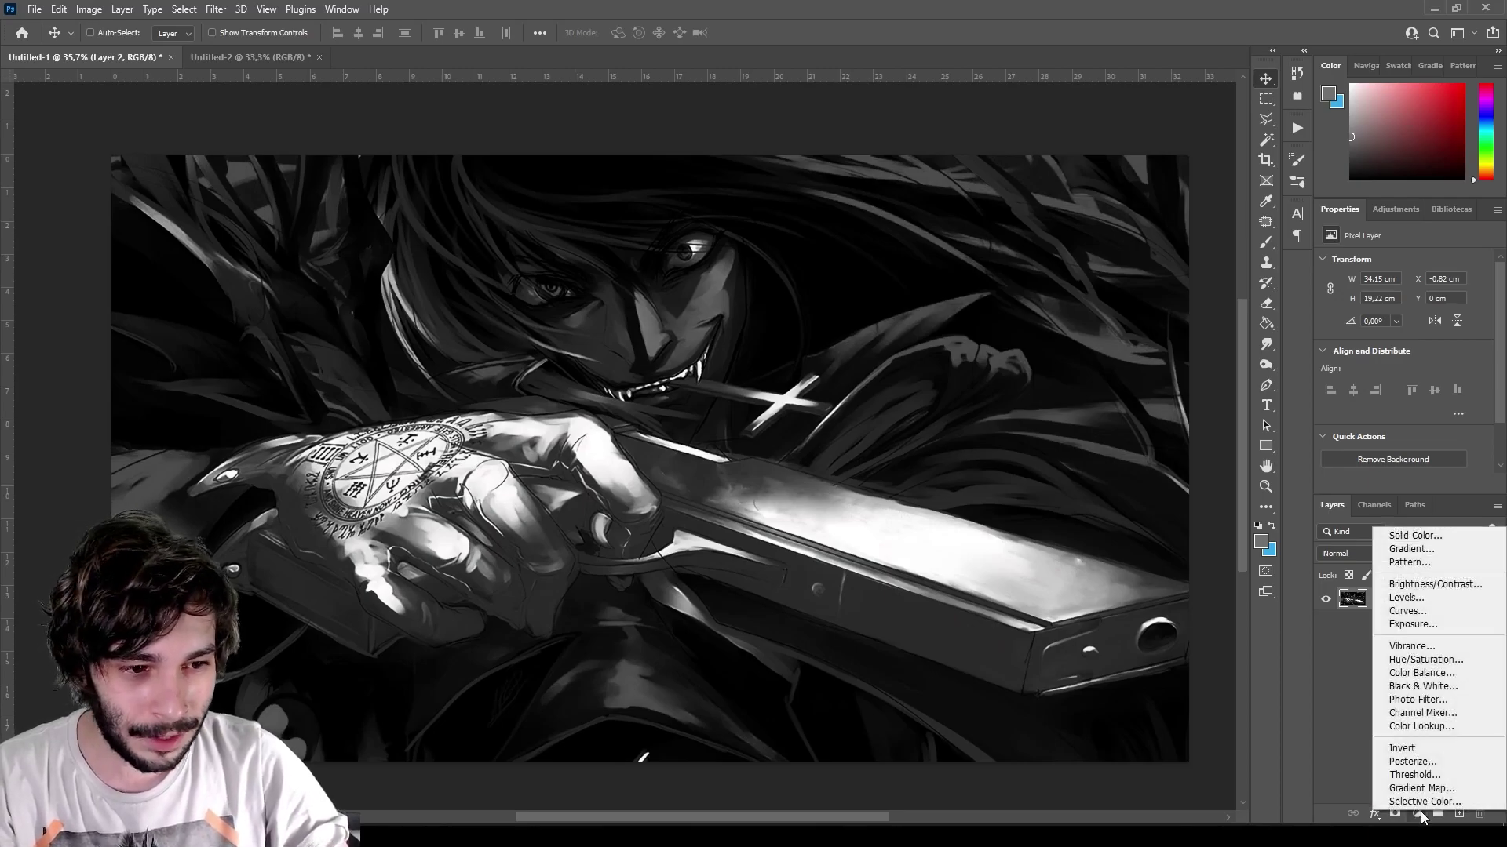
# Add a Solid Color fill layer in bright blue 195aff over the illustration
pyautogui.click(1415, 536)
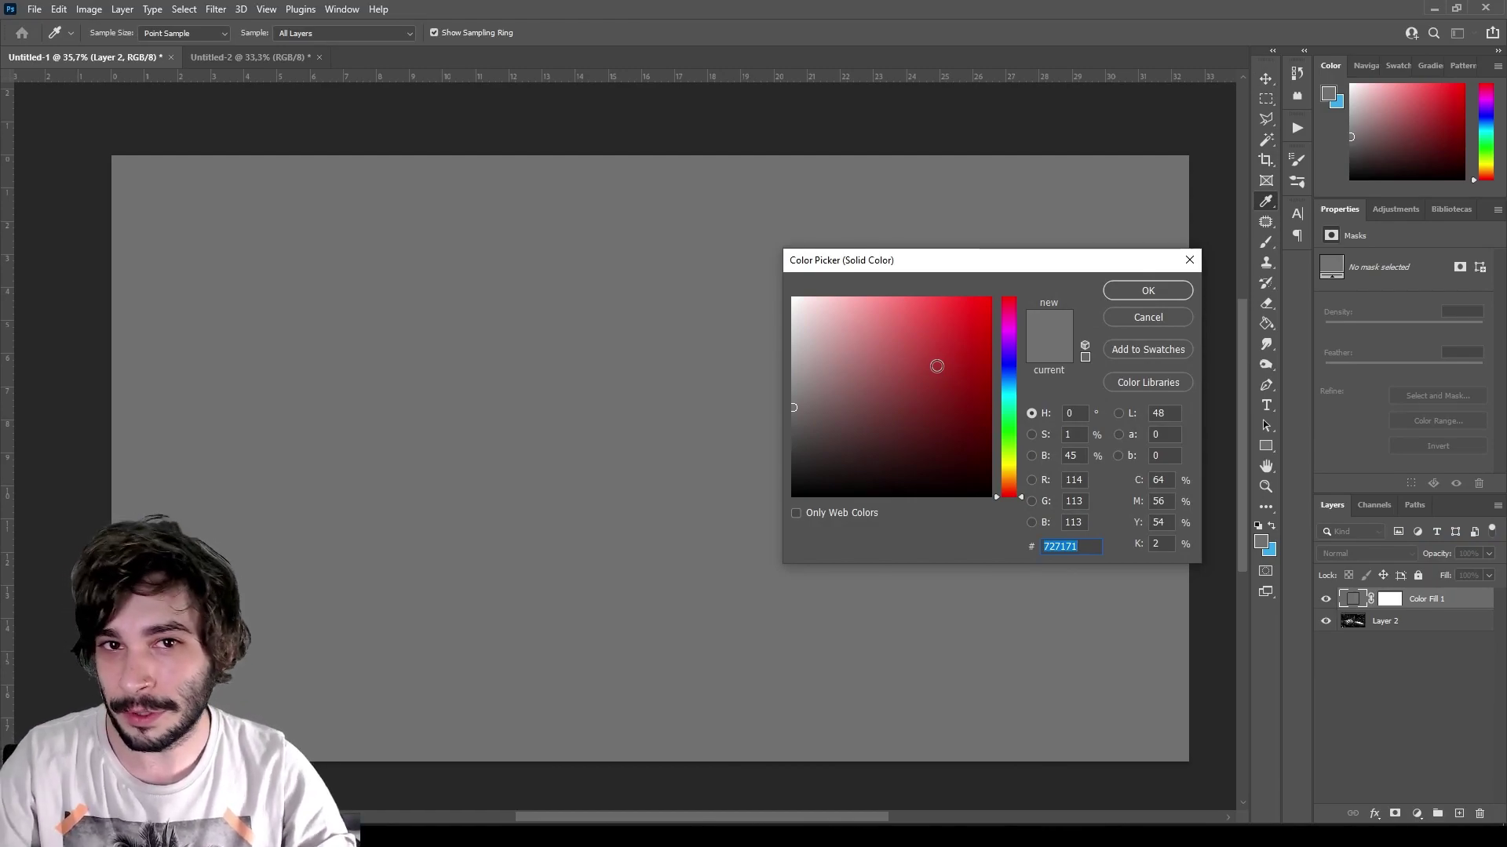
pyautogui.click(971, 298)
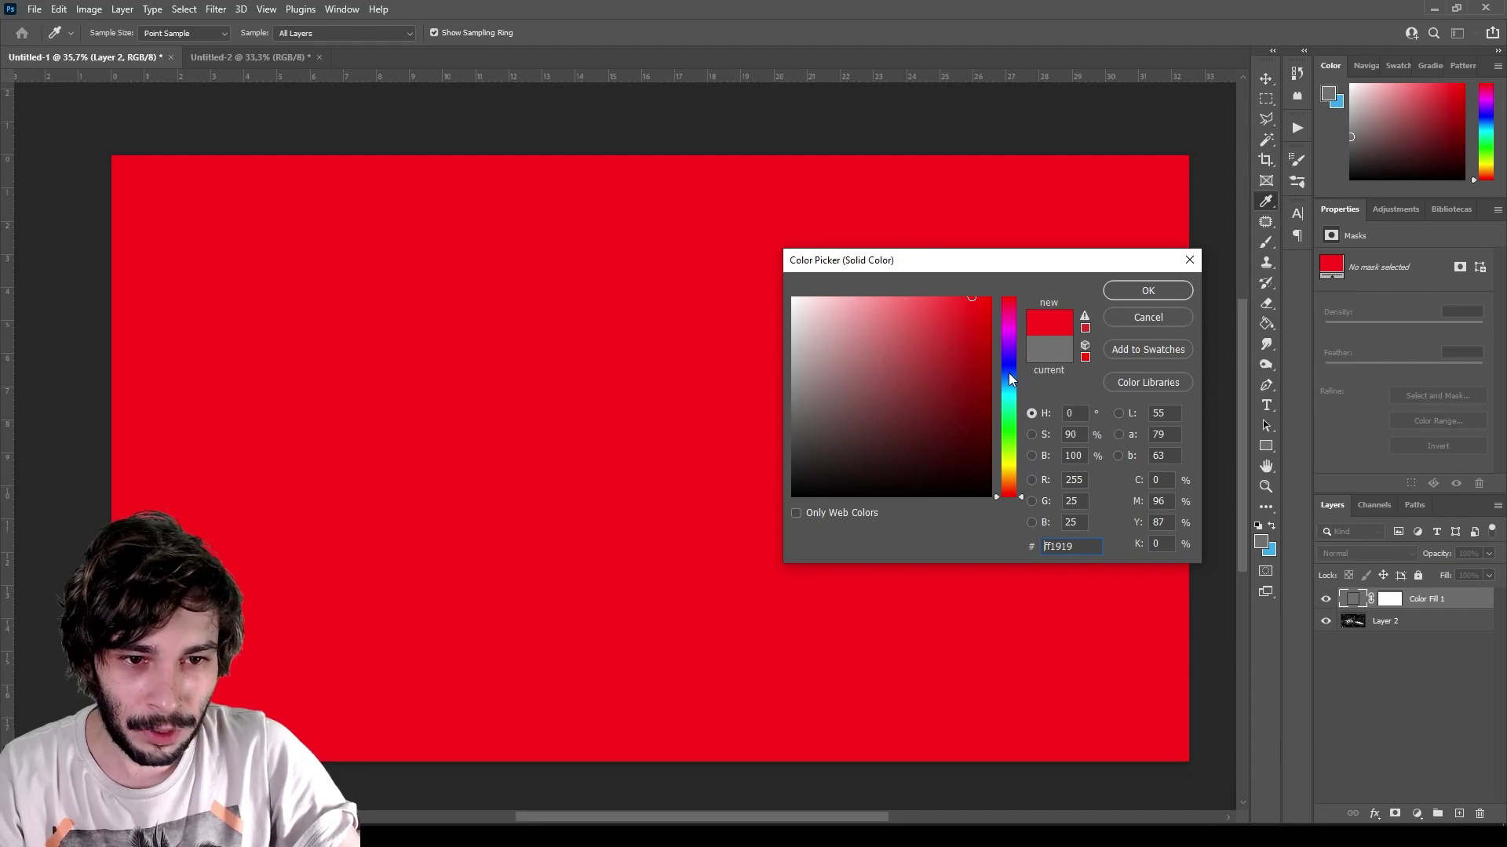
pyautogui.click(1009, 374)
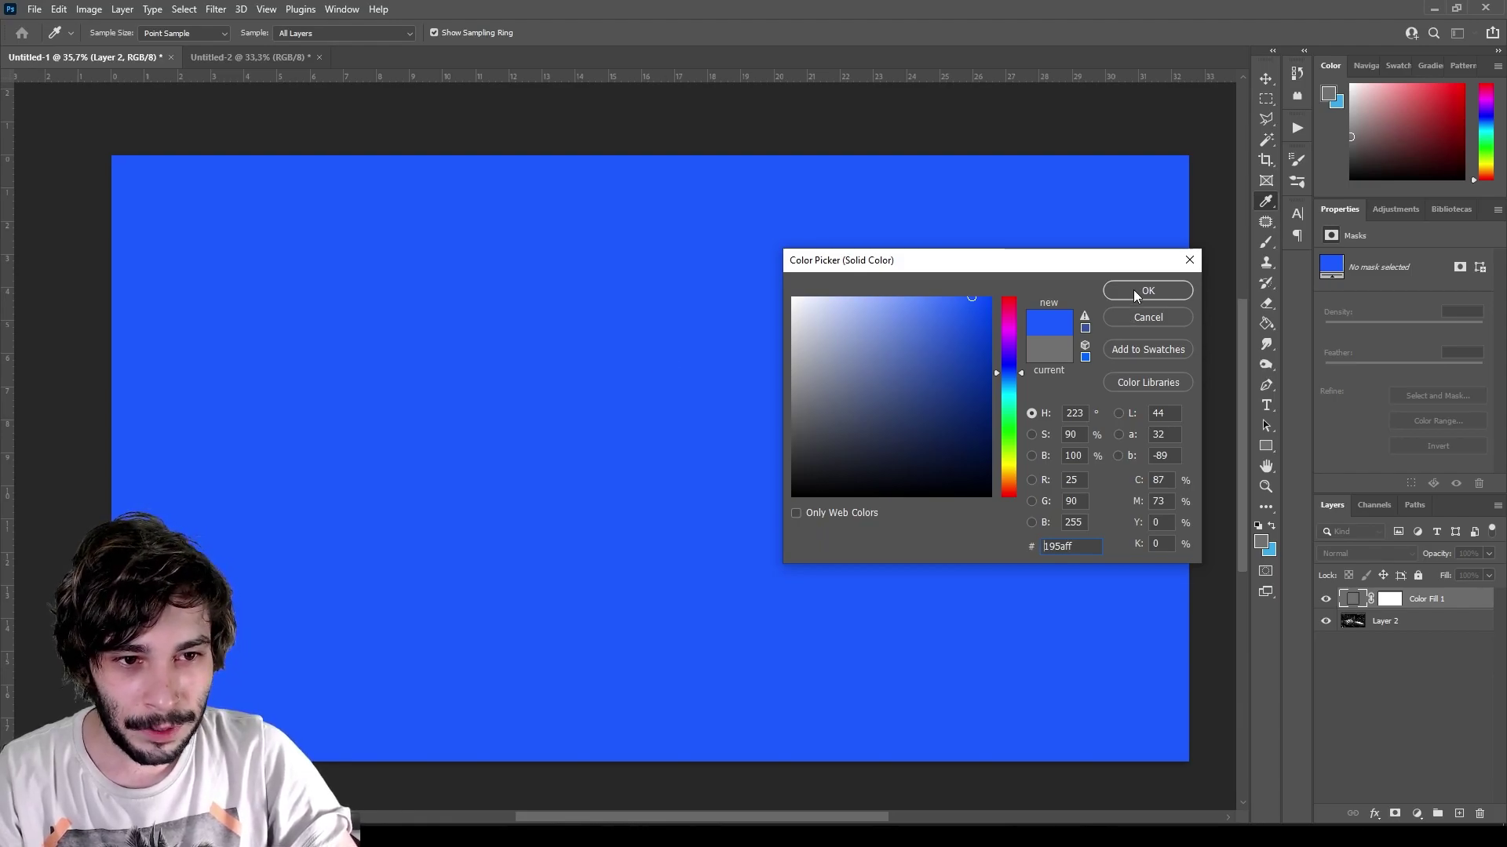
pyautogui.click(1134, 289)
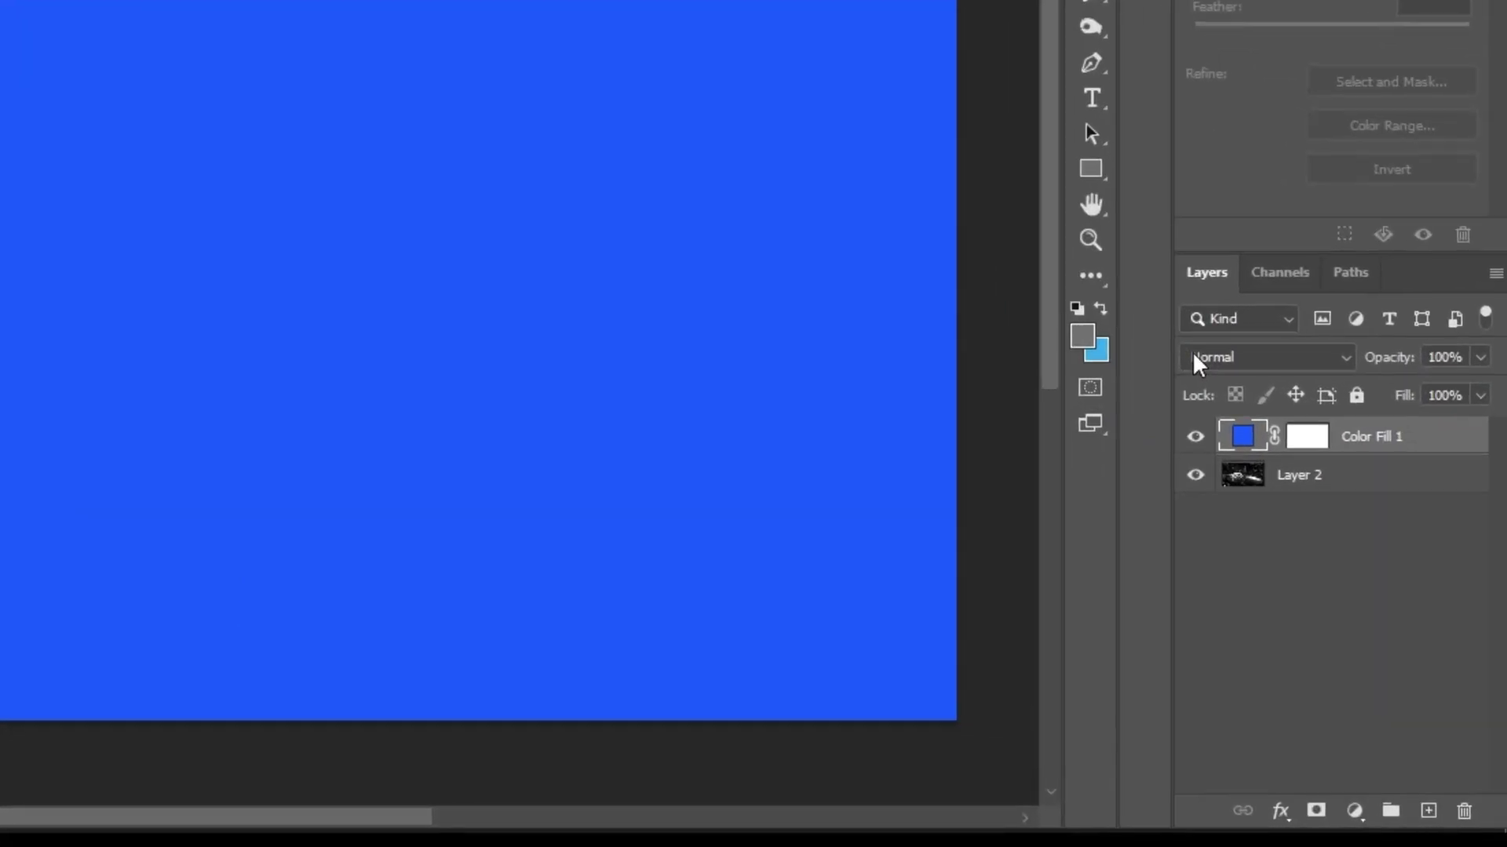
pyautogui.click(1321, 554)
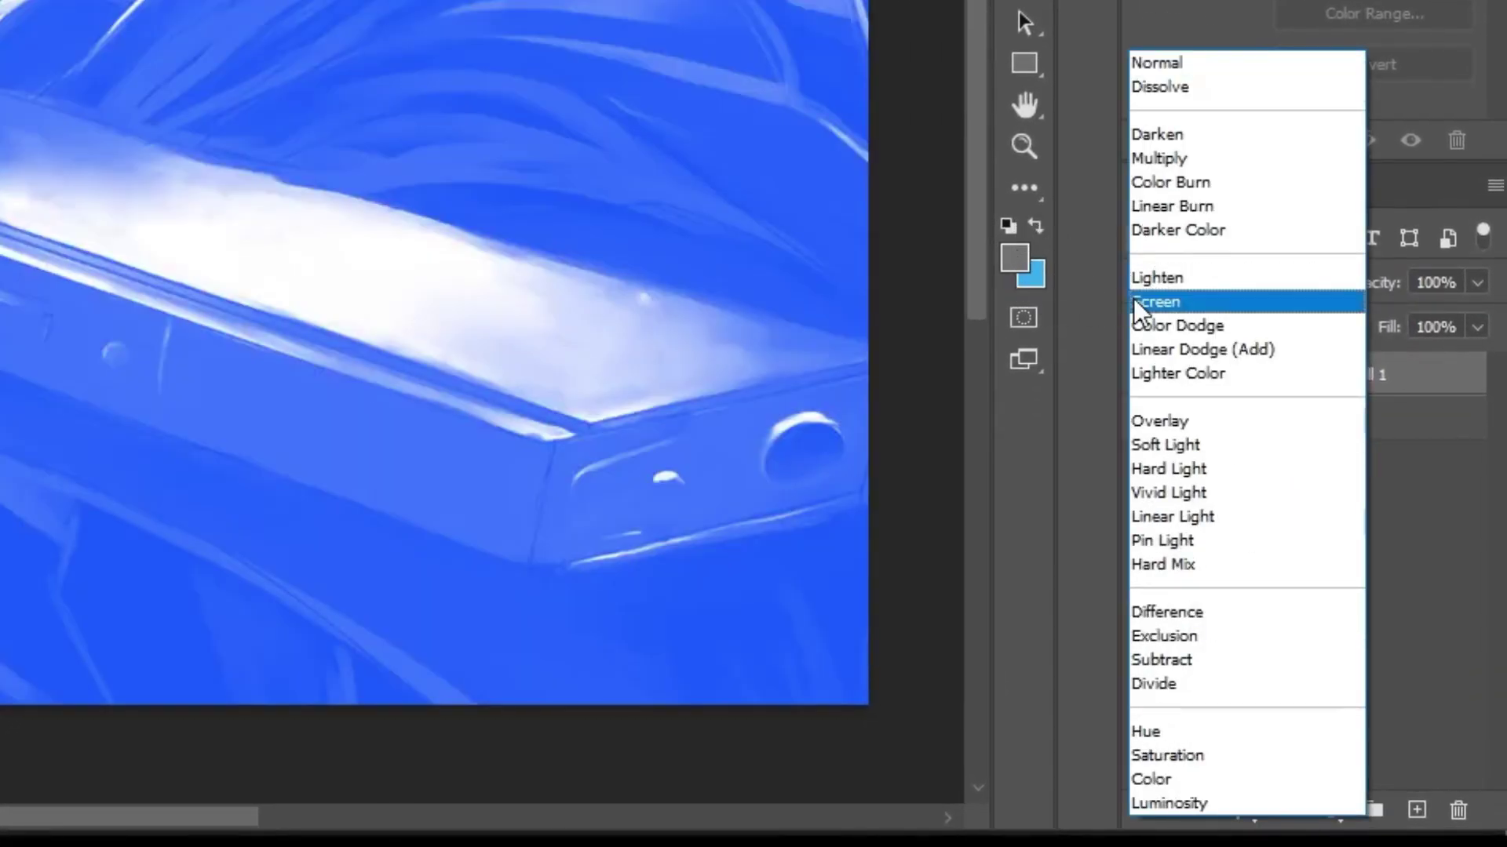
# Set Color Fill 1 to Screen blending and invert its mask to black
pyautogui.click(1133, 298)
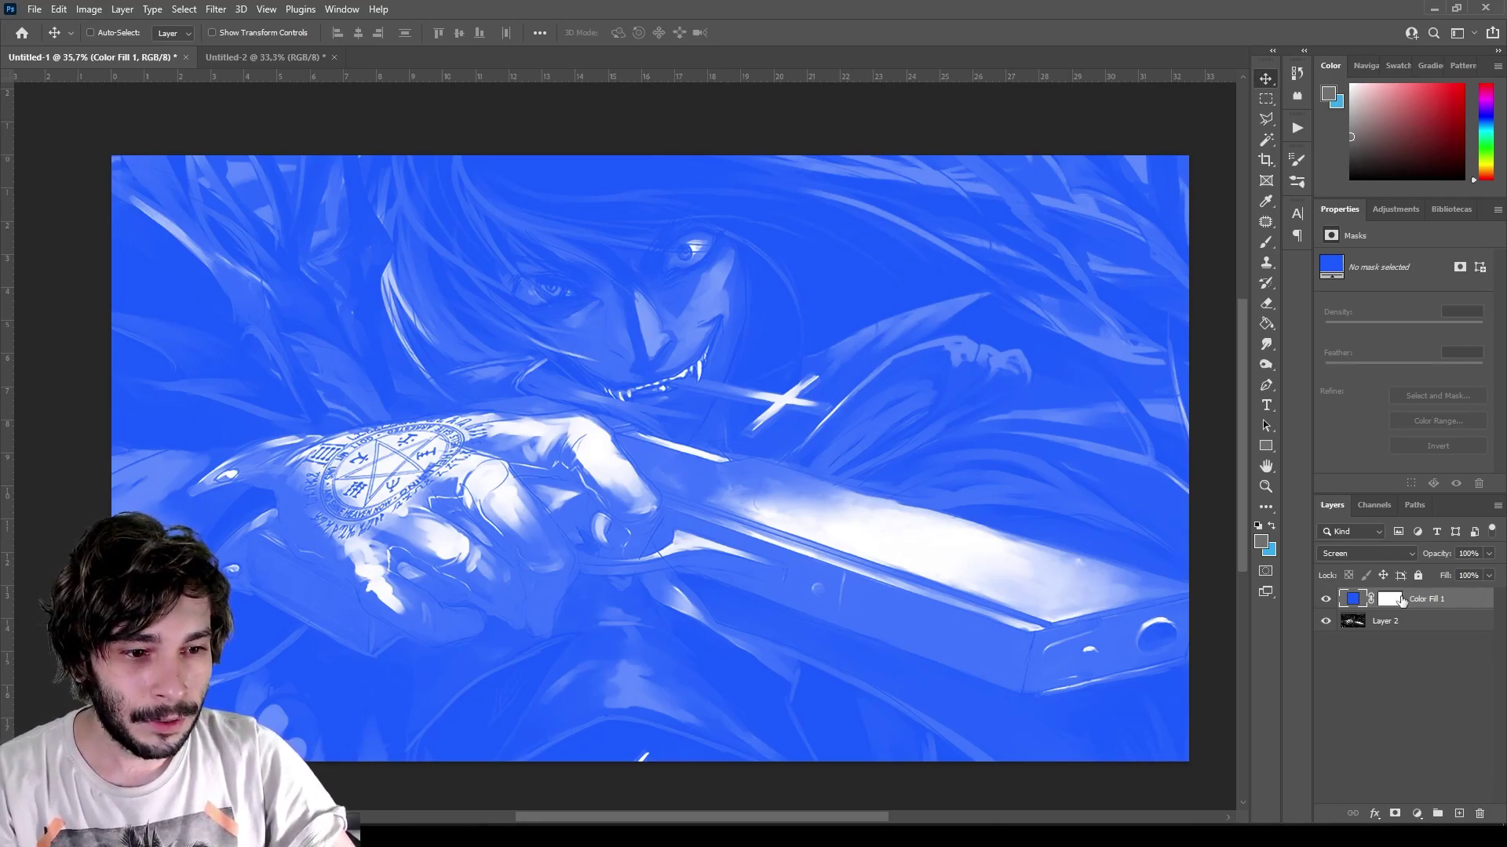
pyautogui.click(1395, 600)
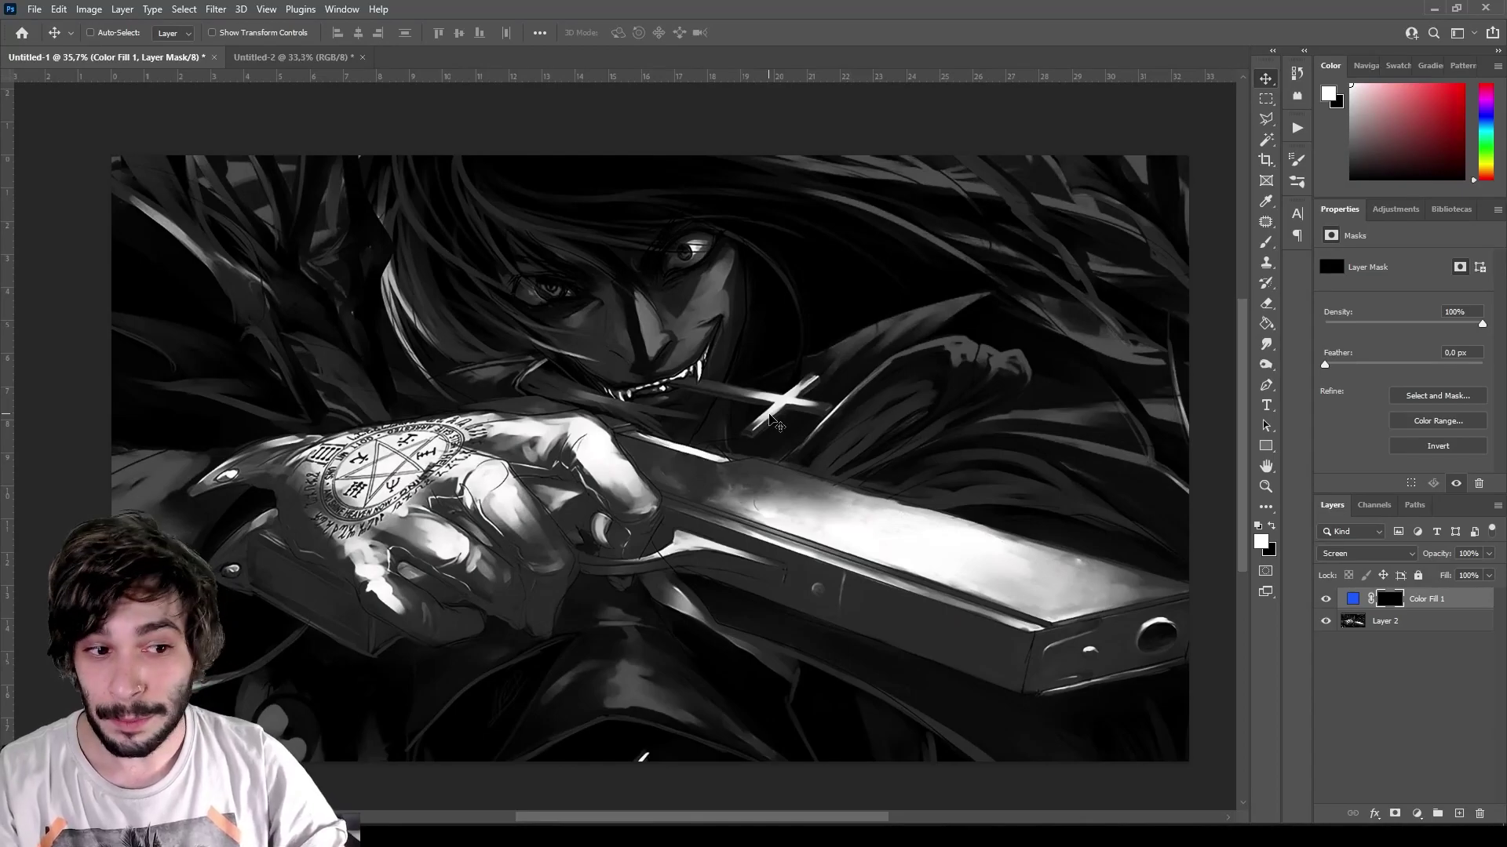
pyautogui.press('ctrl')
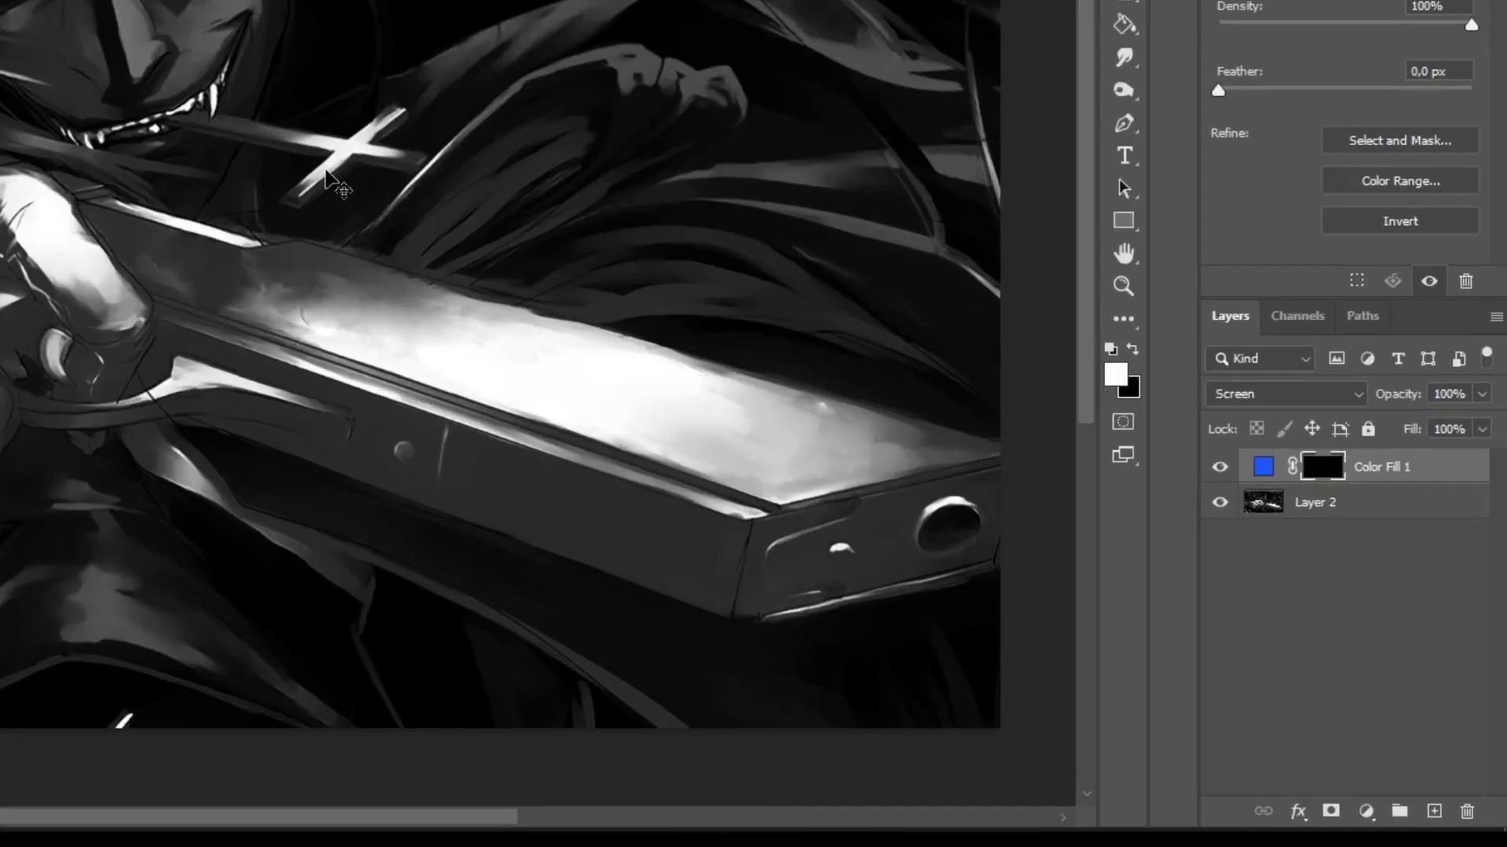
# Duplicate the hidden blue Screen fill, then prepare the Color Fill 1 mask for brushing with default colours
pyautogui.hotkey('ctrl', 'j')
pyautogui.hotkey('ctrl', 'j')
pyautogui.hotkey('ctrl', 'j')
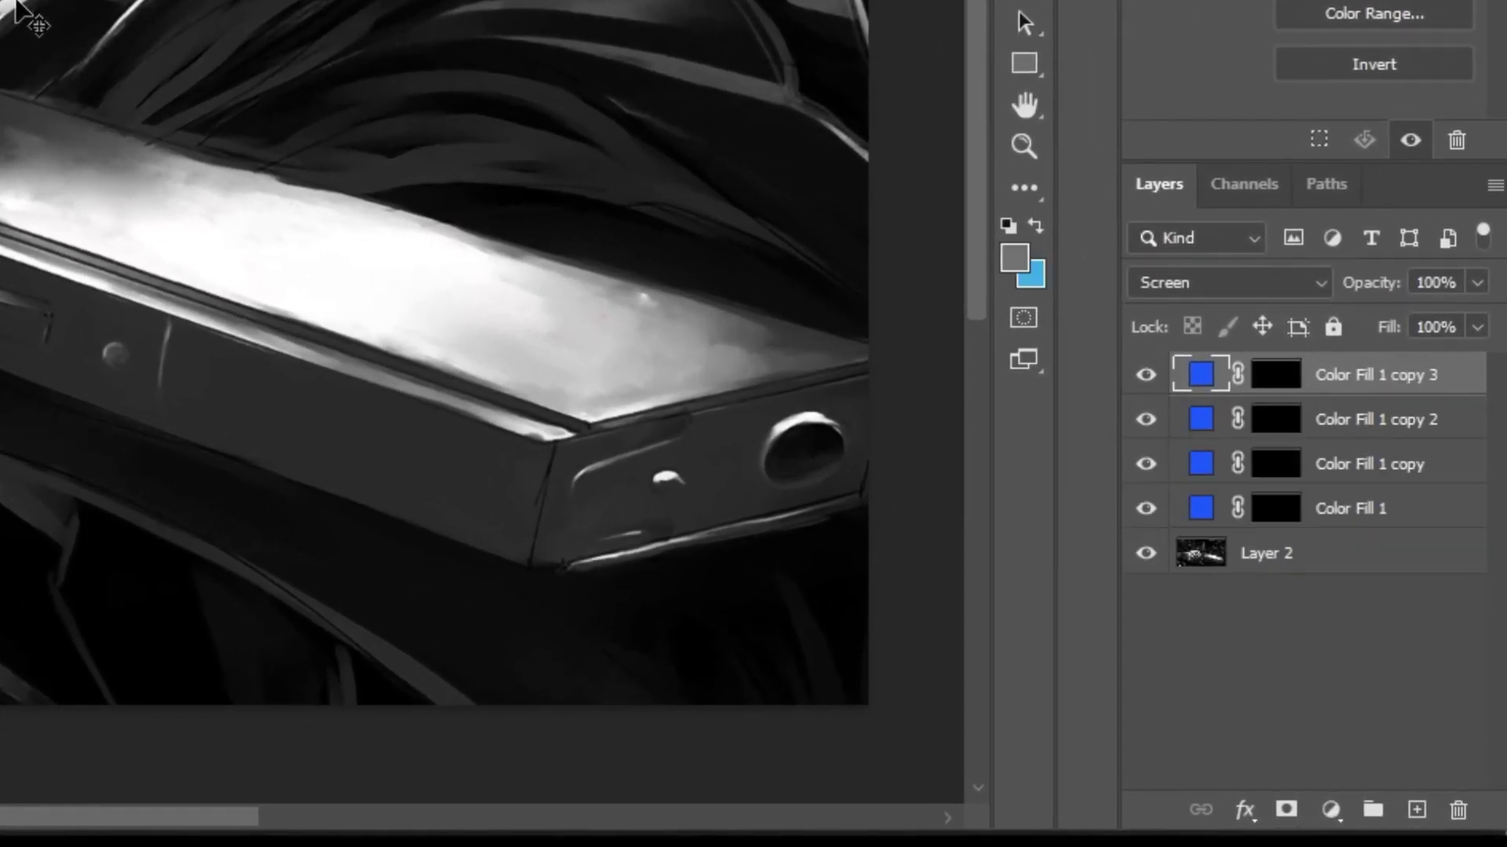
pyautogui.hotkey('ctrl', 'j')
pyautogui.hotkey('ctrl', 'j')
pyautogui.hotkey('ctrl', 'j')
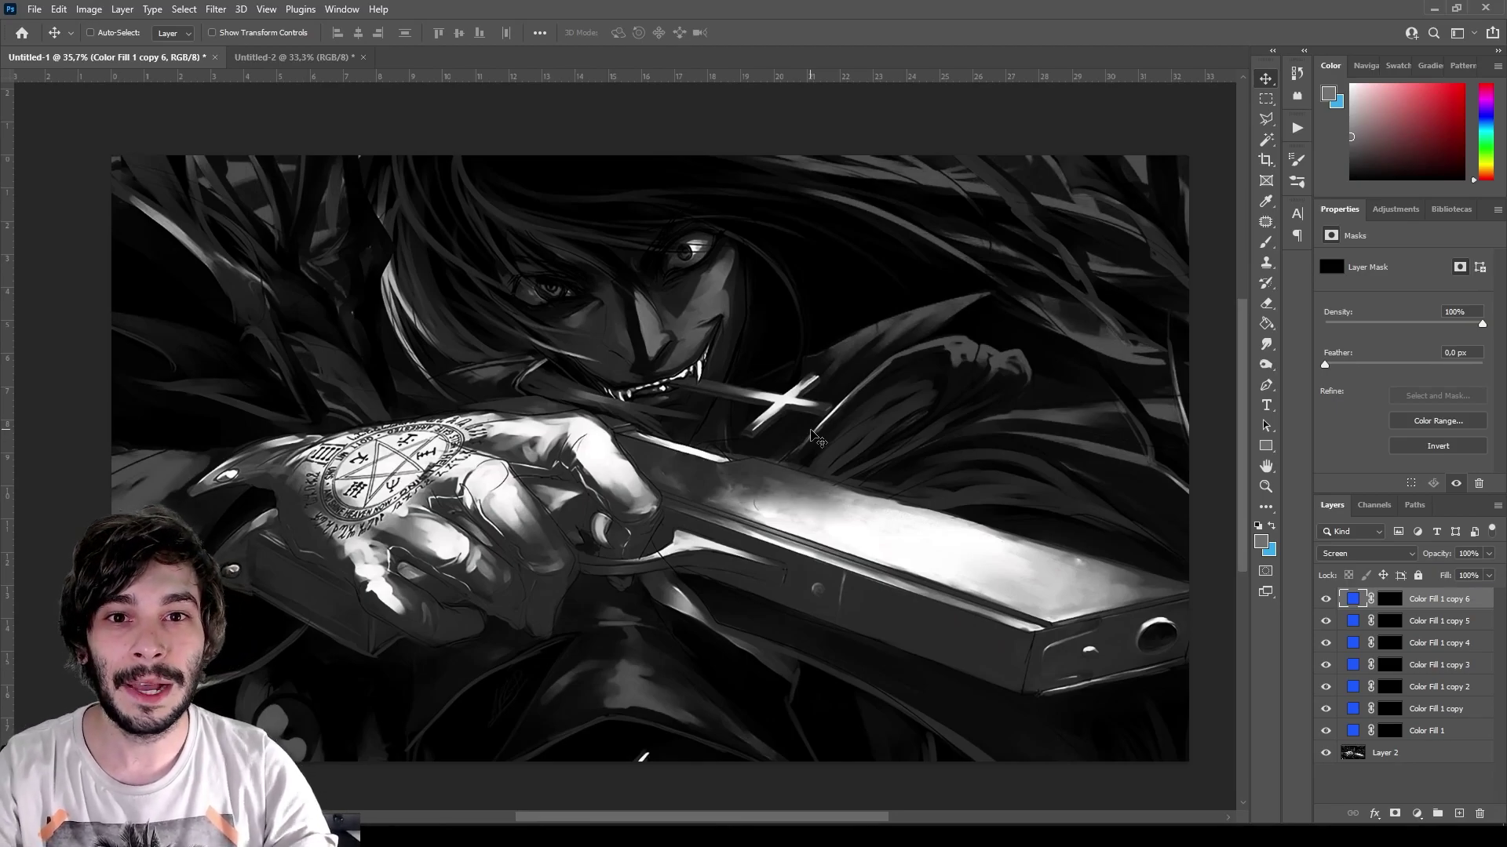
pyautogui.click(1393, 732)
pyautogui.press('b')
pyautogui.press('d')
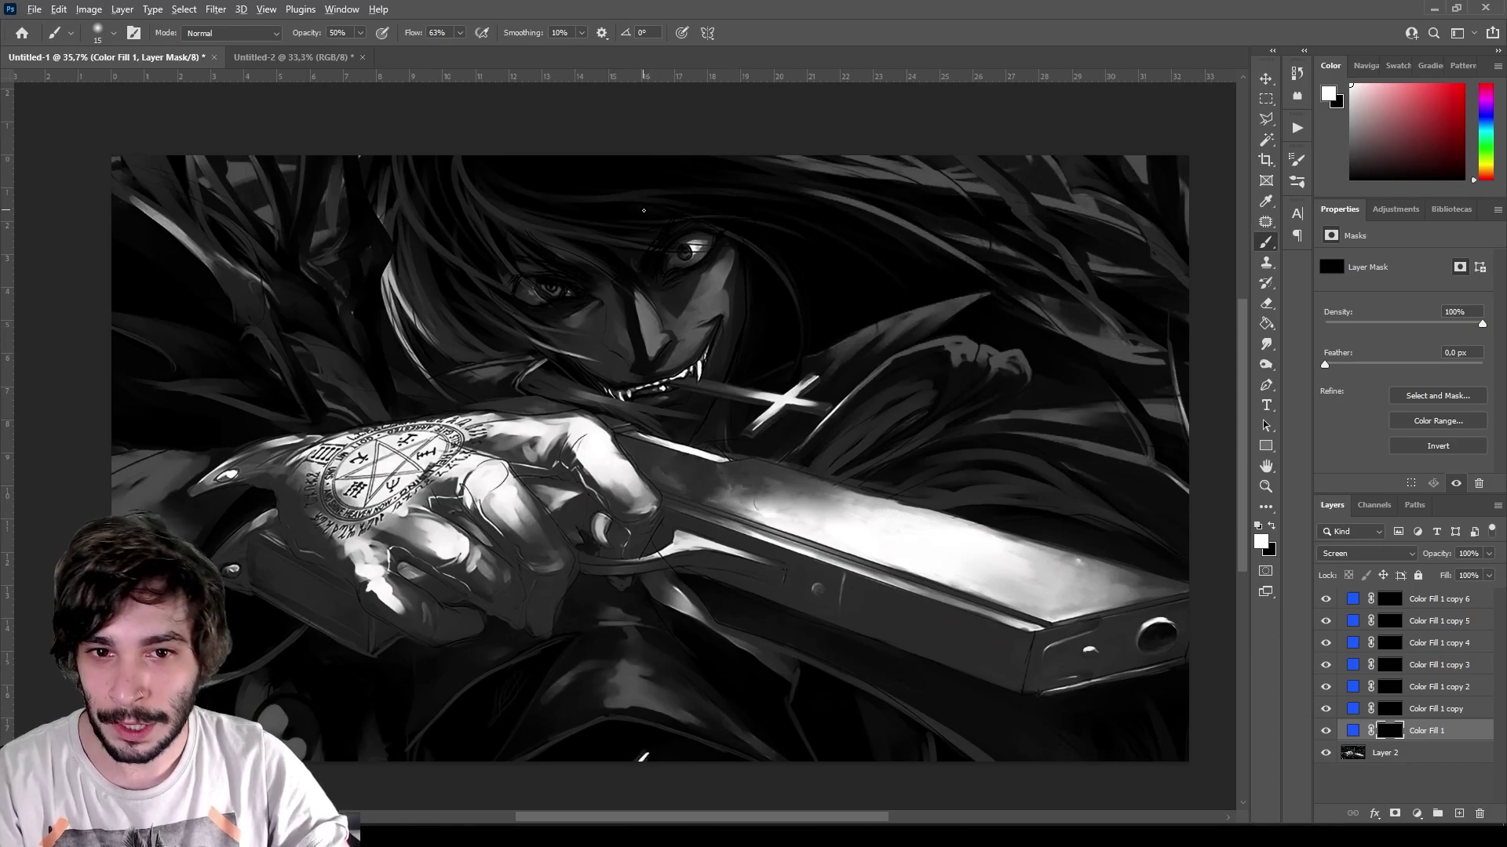
# Paint white on the Color Fill 1 mask over both irises so they glow blue
pyautogui.scroll(3, 643, 209)
pyautogui.scroll(3, 642, 206)
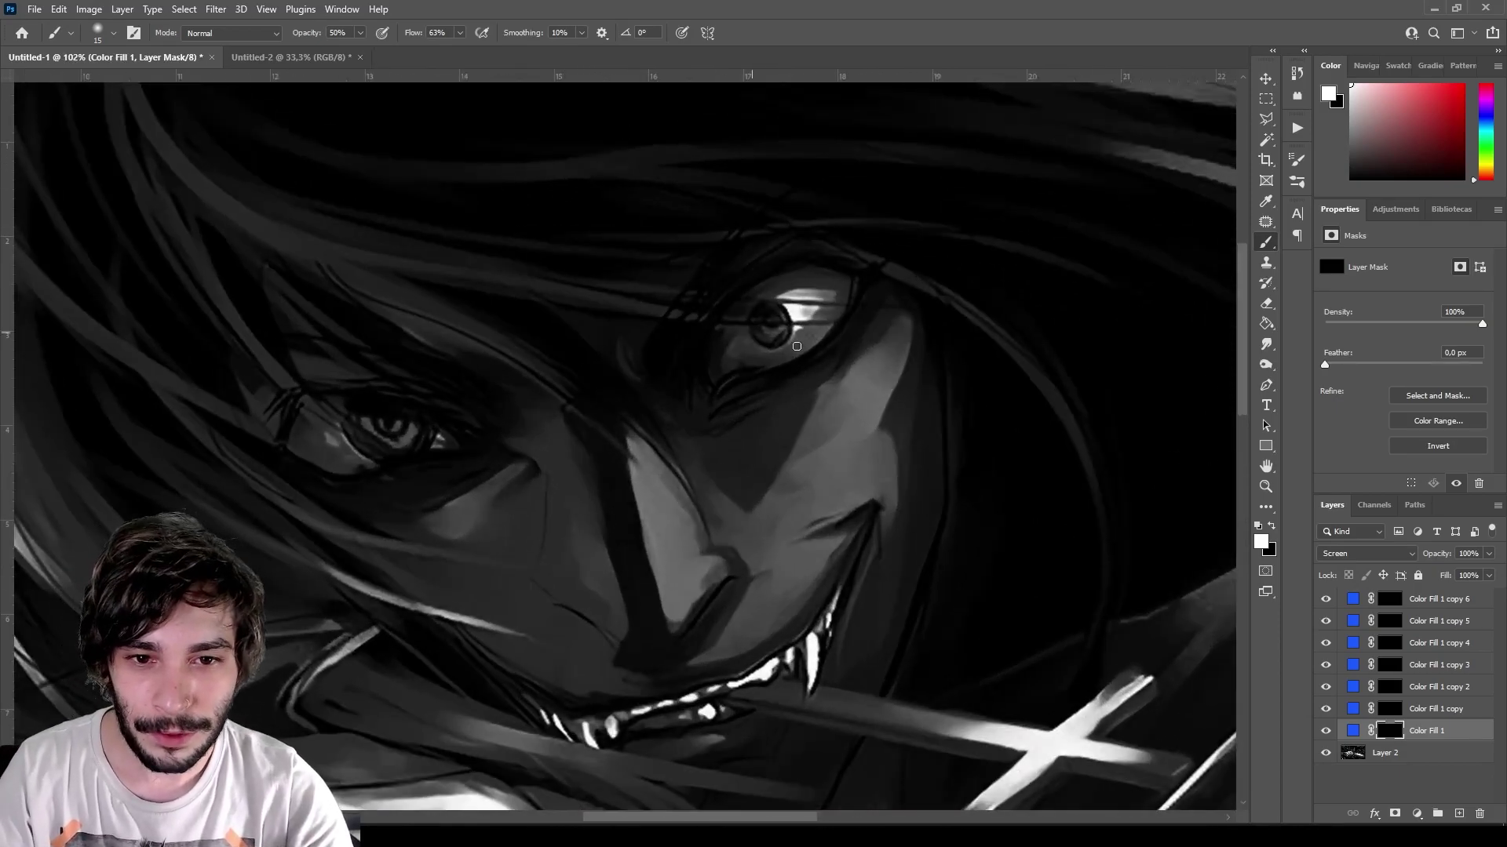
pyautogui.scroll(2, 809, 356)
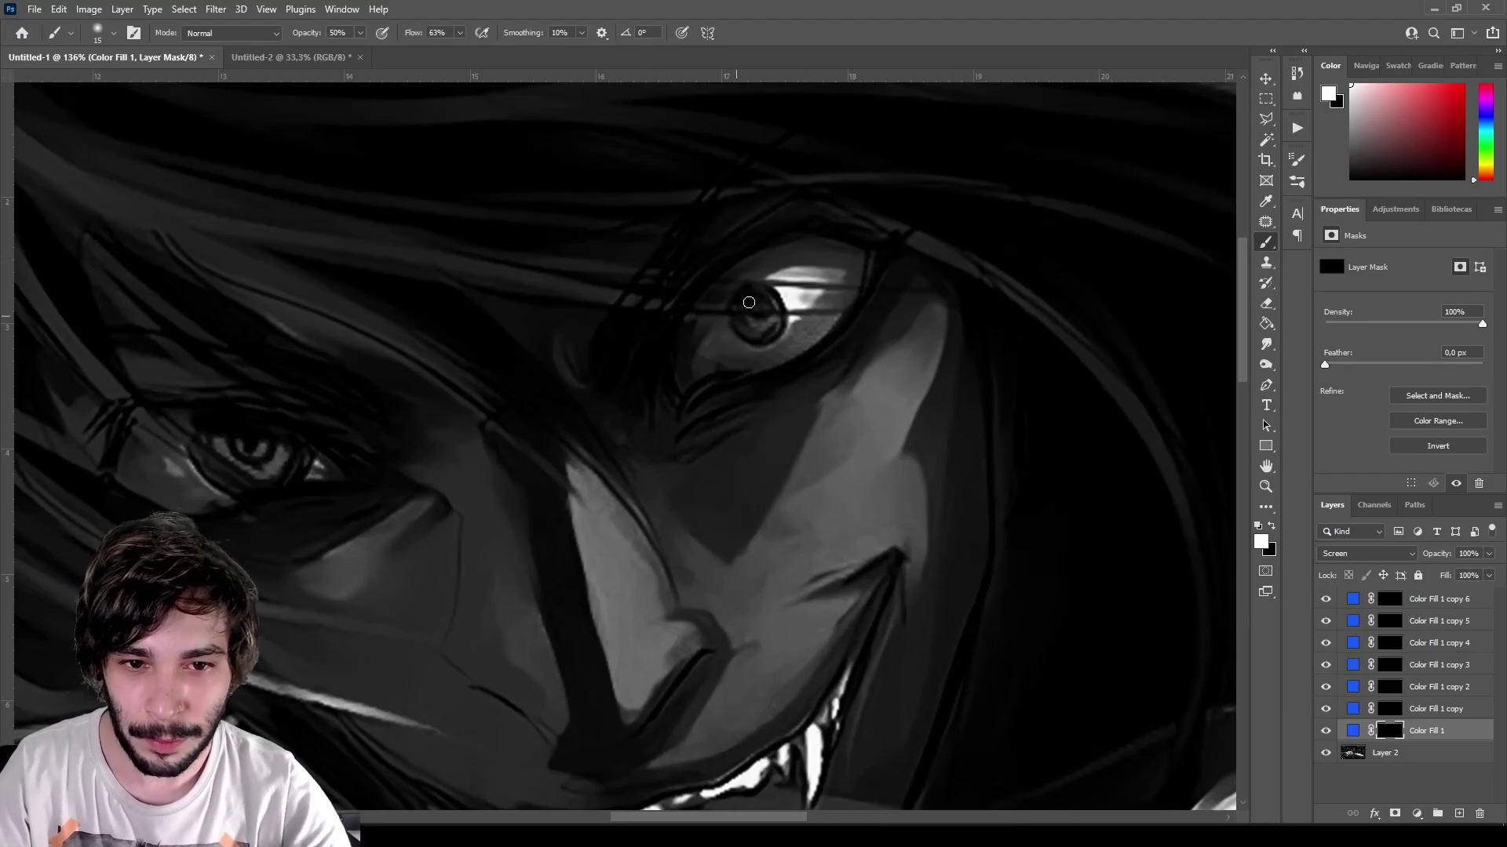
pyautogui.moveTo(739, 294)
pyautogui.mouseDown()
pyautogui.moveTo(741, 318)
pyautogui.moveTo(773, 338)
pyautogui.moveTo(754, 322)
pyautogui.moveTo(769, 301)
pyautogui.mouseUp()
pyautogui.press(']')
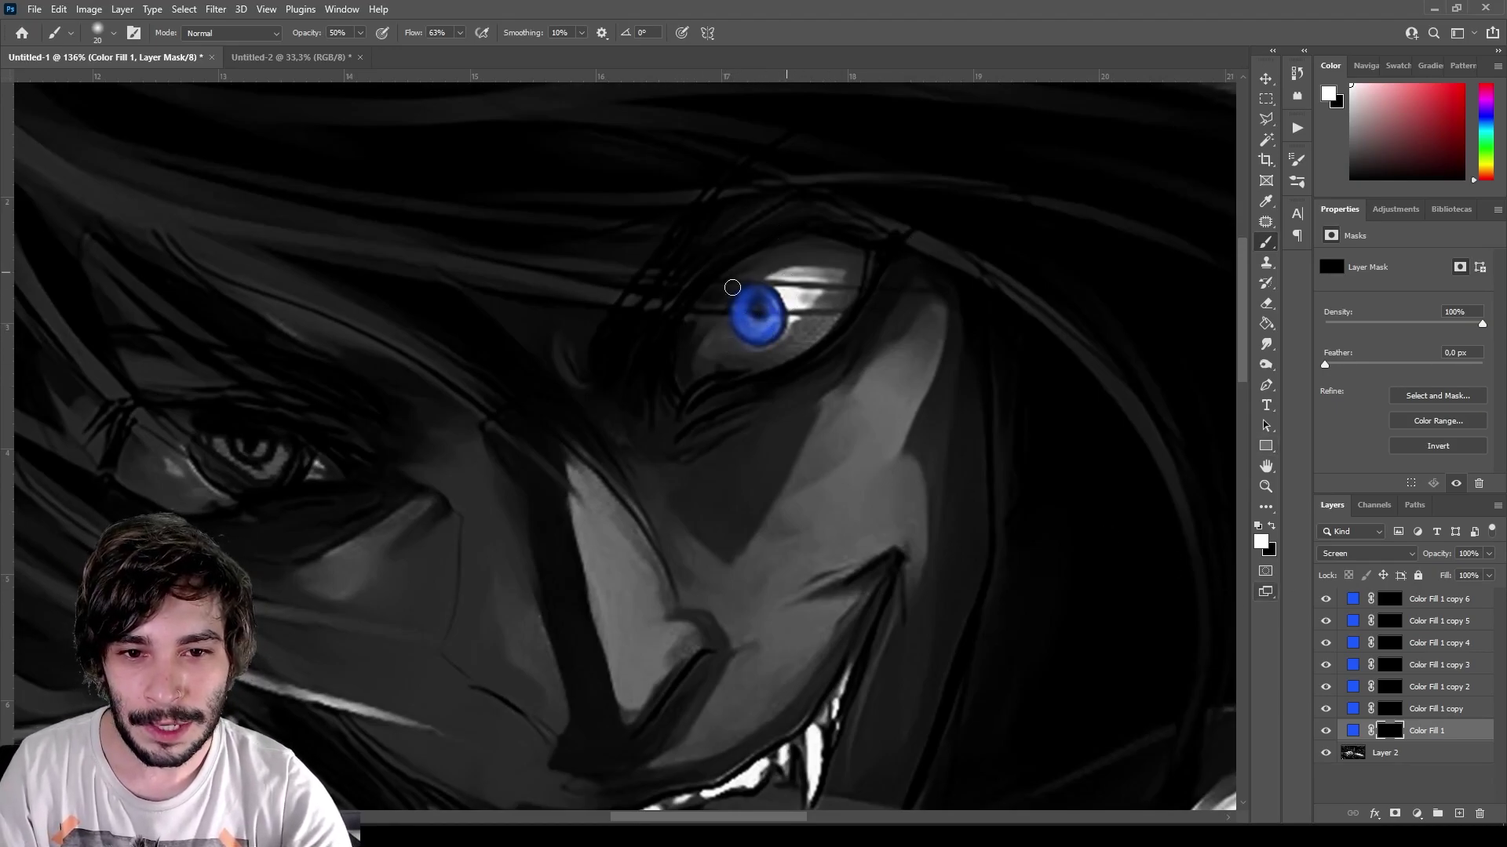
pyautogui.press('[')
pyautogui.press('[')
pyautogui.moveTo(250, 445); pyautogui.dragTo(237, 448)
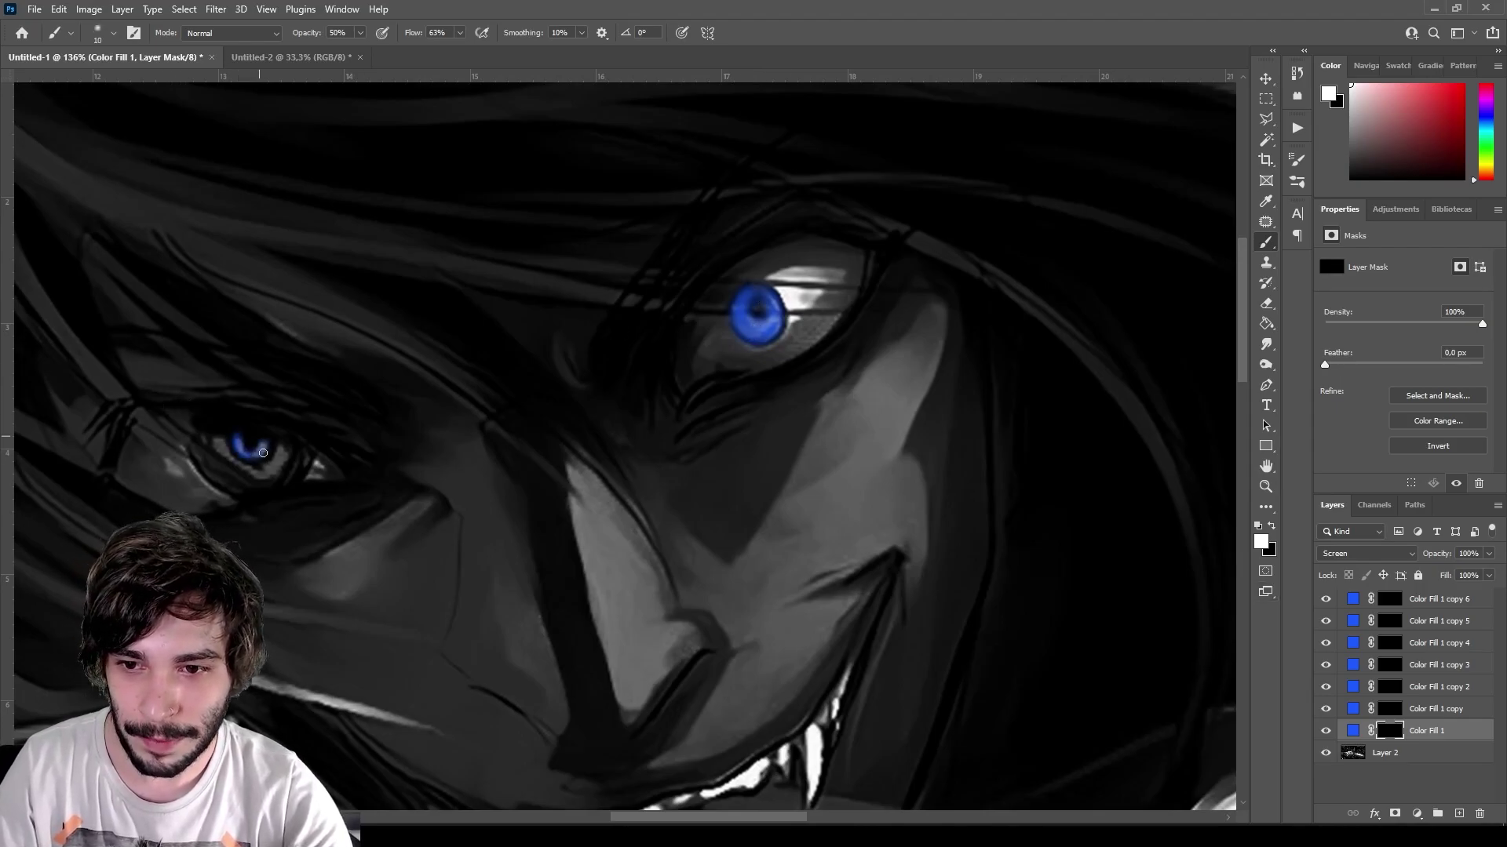
pyautogui.press(']')
pyautogui.press(']')
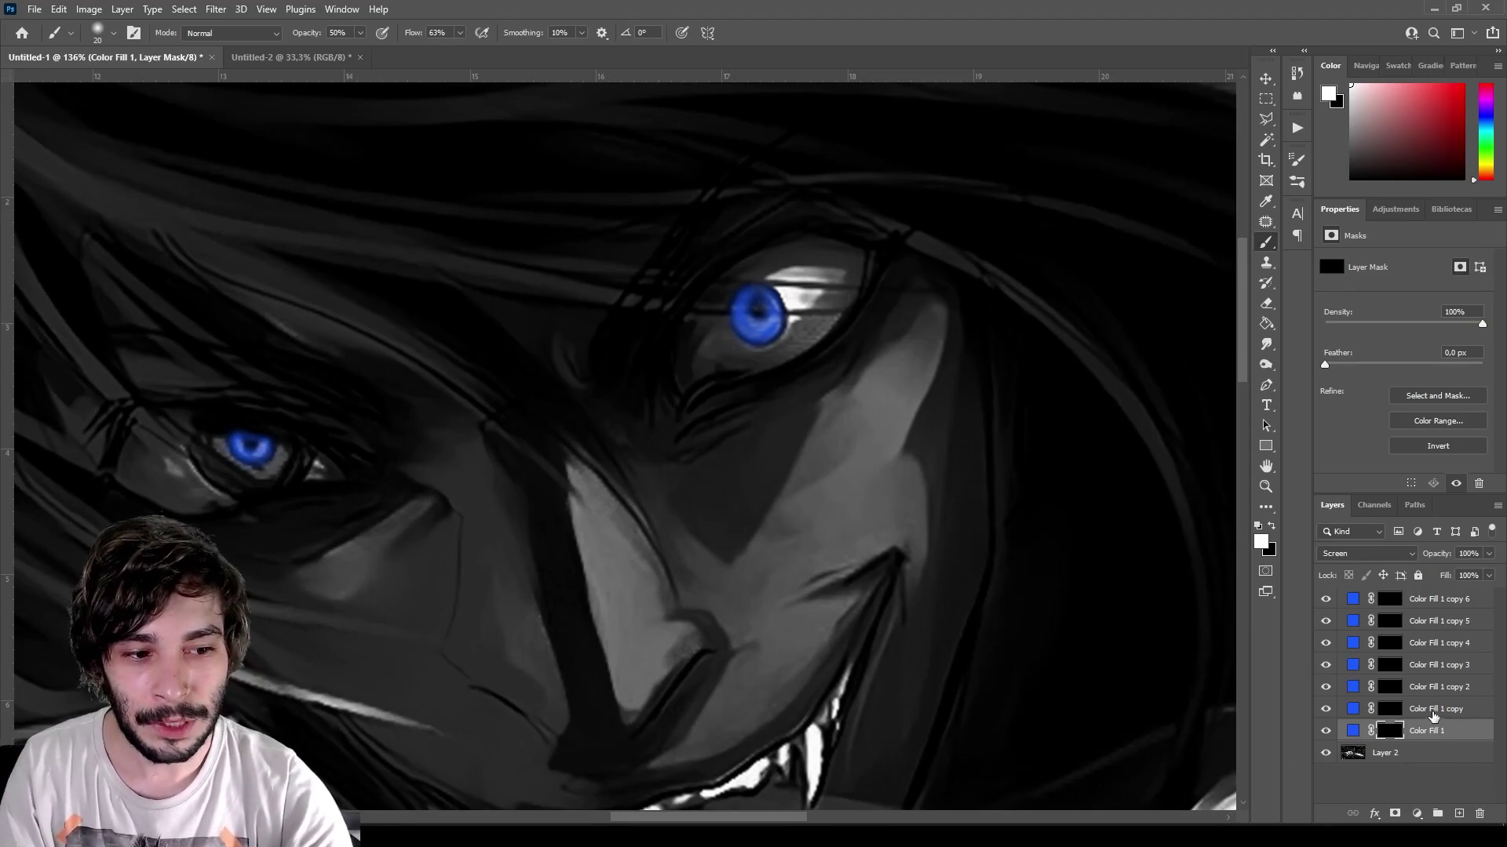
pyautogui.click(1352, 710)
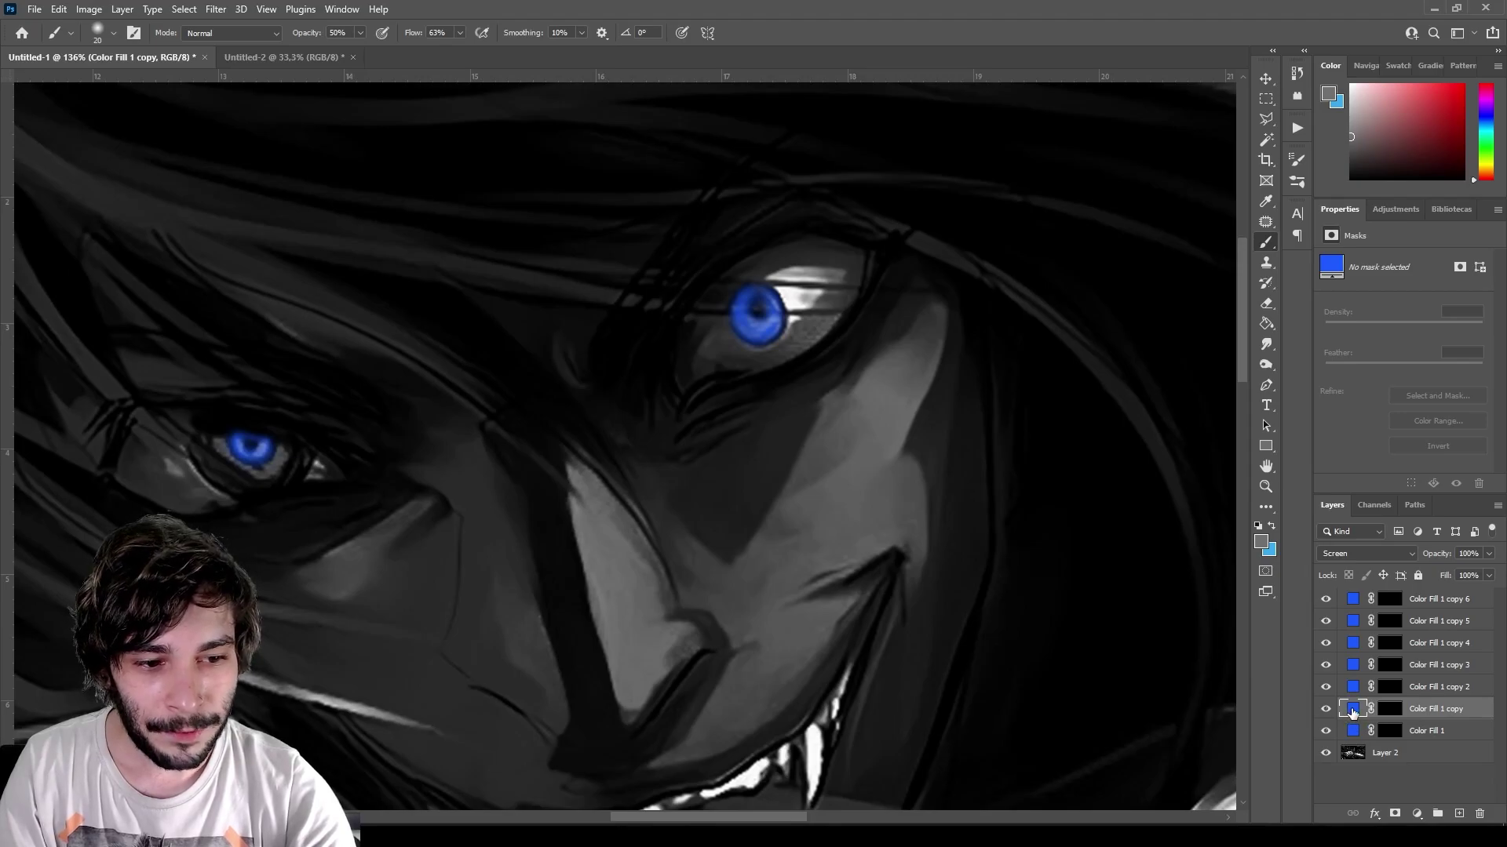
# Give the Color Fill 1 copy a lighter blue colour
pyautogui.doubleClick(1352, 710)
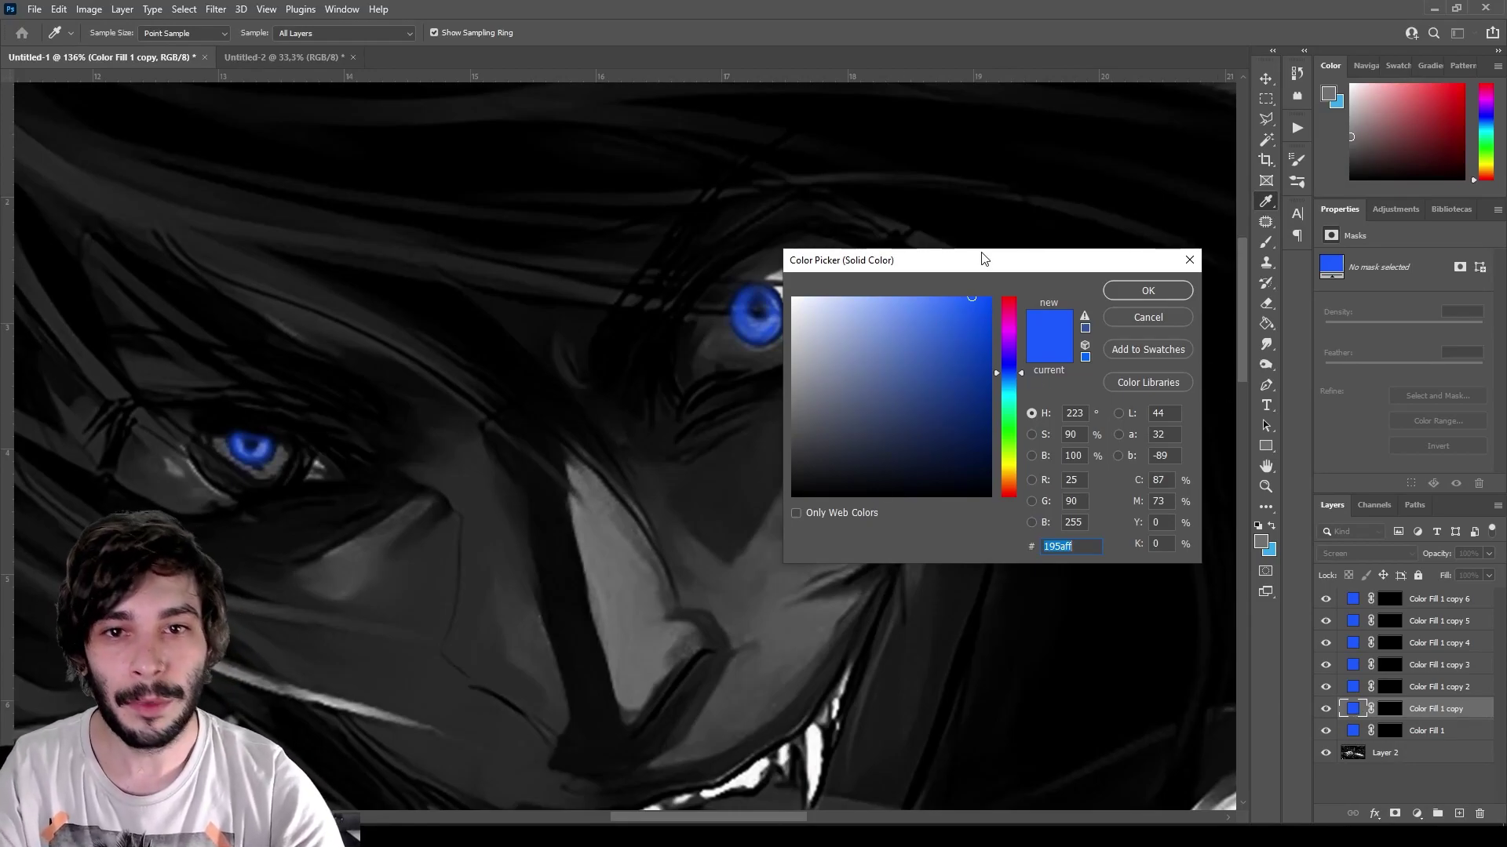
pyautogui.click(895, 302)
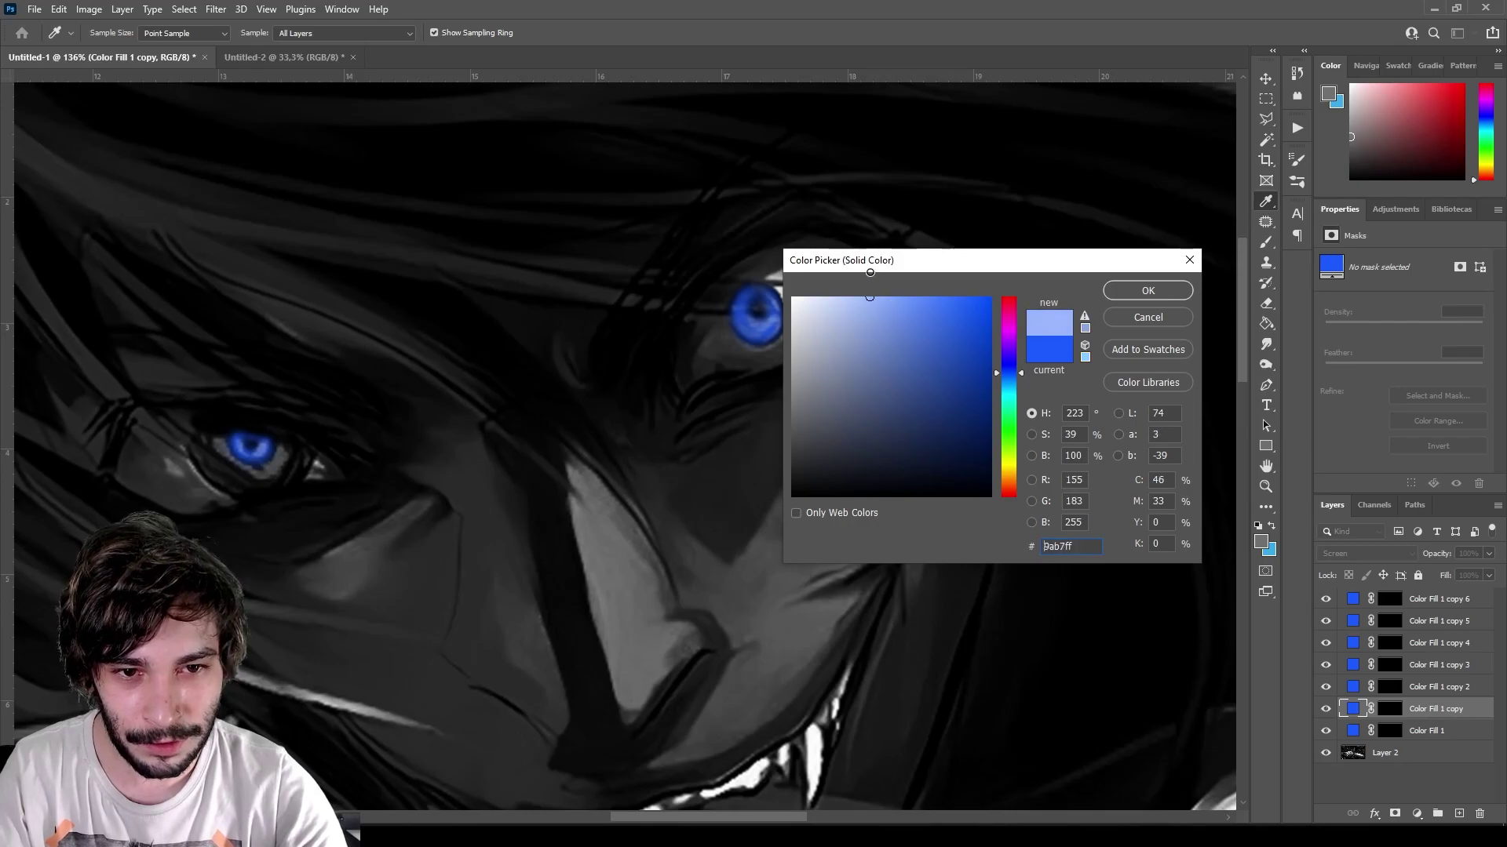
pyautogui.press('Return')
pyautogui.press('b')
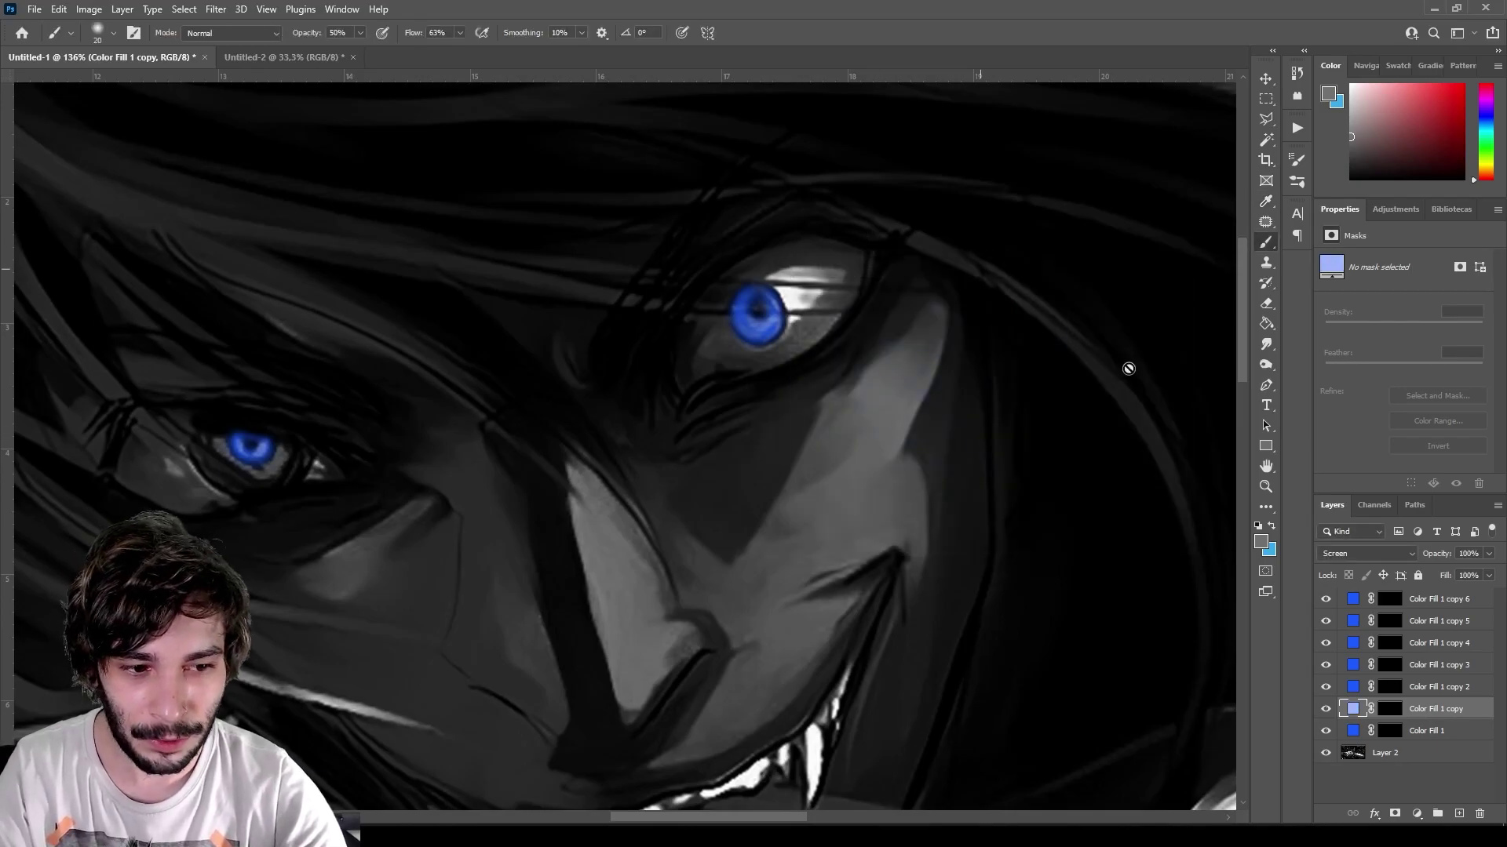
# Paint the copy's mask over both irises, leaving a darker pupil in the right eye
pyautogui.click(1390, 711)
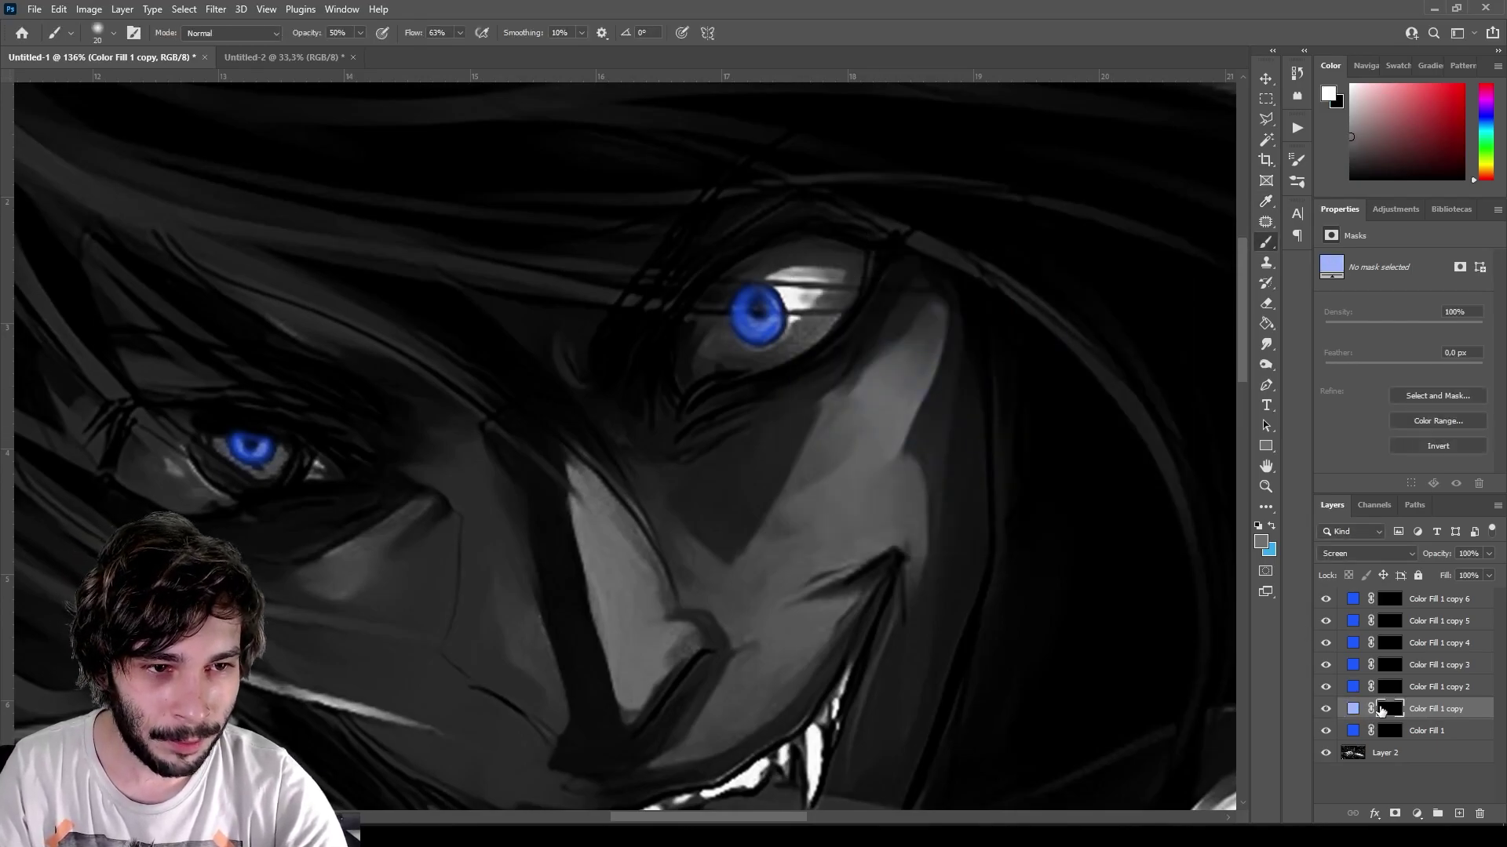
pyautogui.press('[')
pyautogui.click(756, 312)
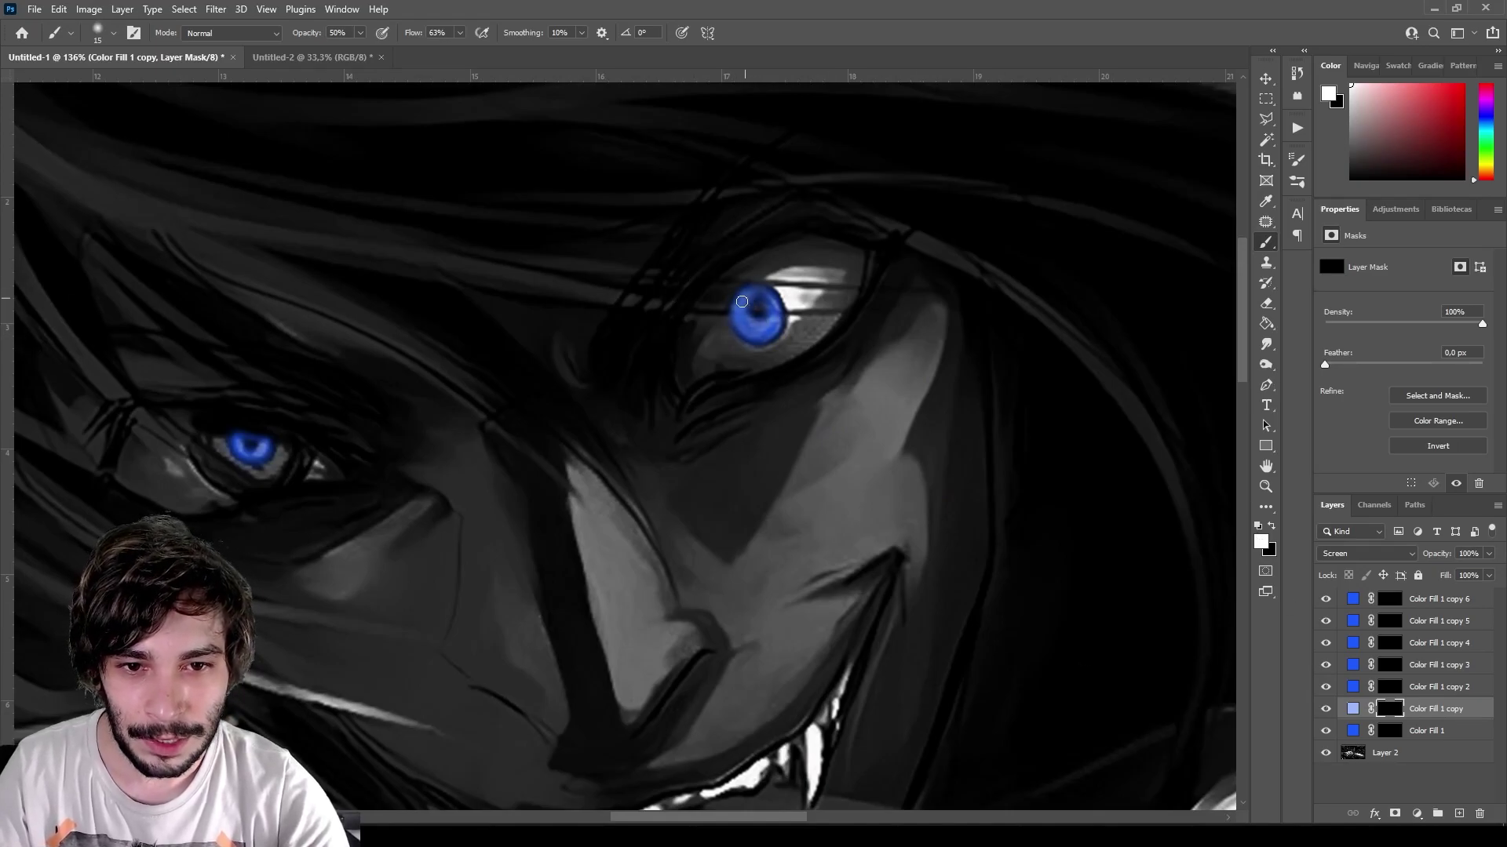
pyautogui.press('[')
pyautogui.press('[')
pyautogui.press('[')
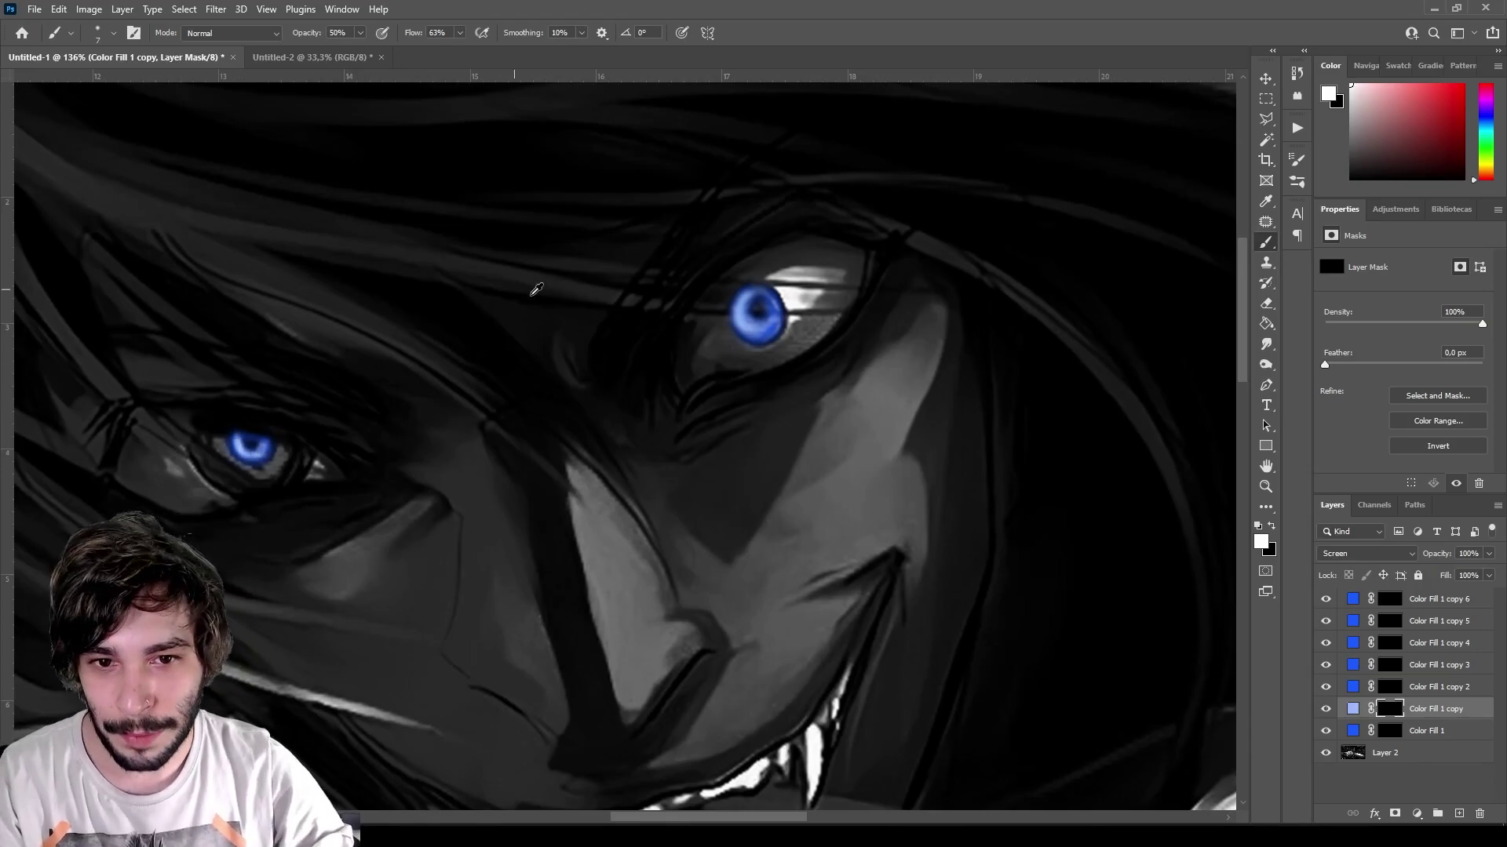
pyautogui.scroll(-2, 440, 287)
pyautogui.scroll(-2, 455, 275)
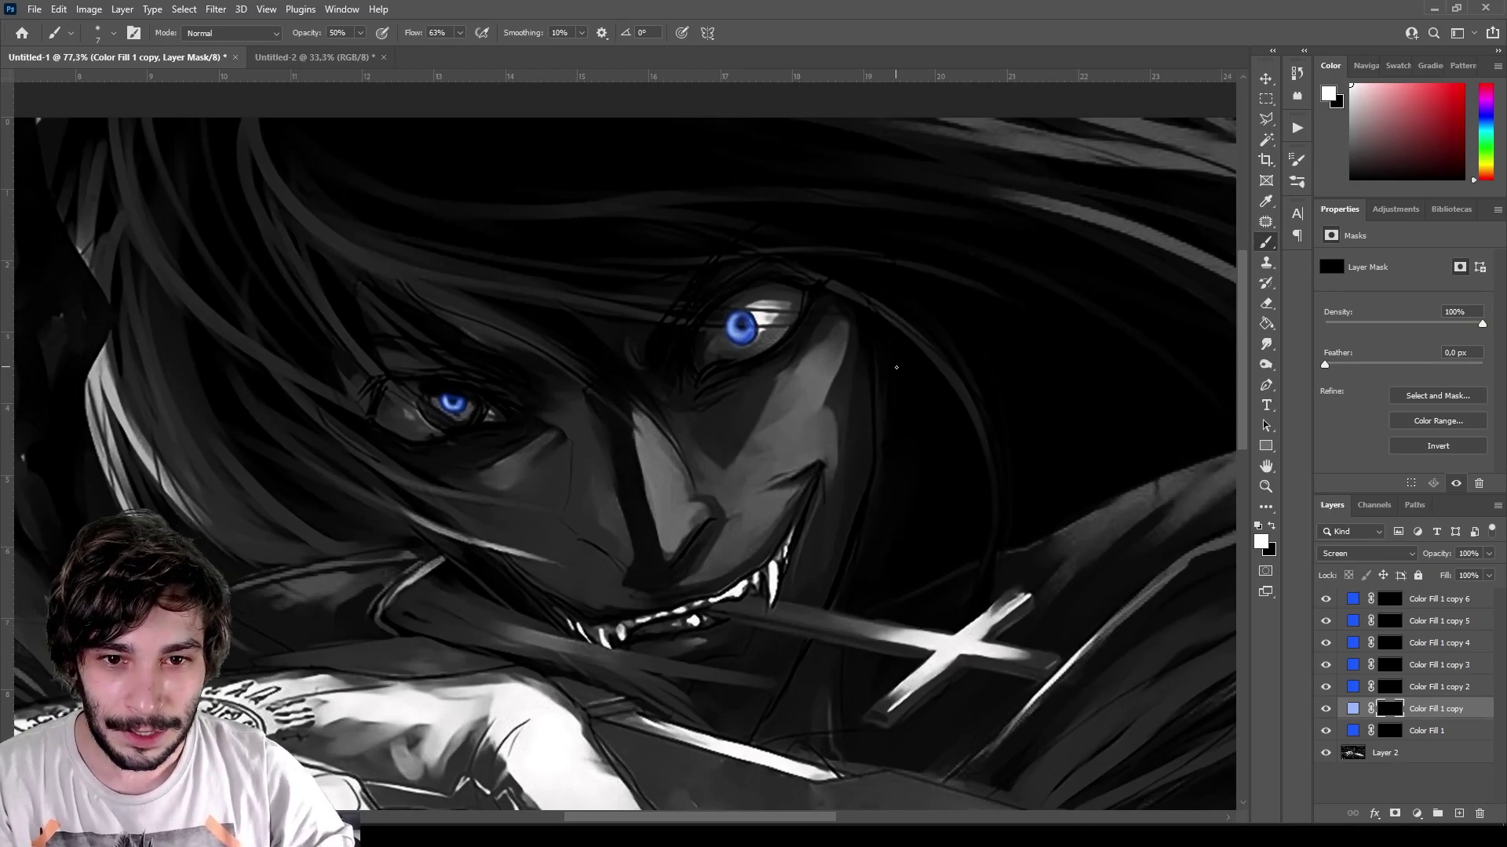
pyautogui.scroll(2, 522, 314)
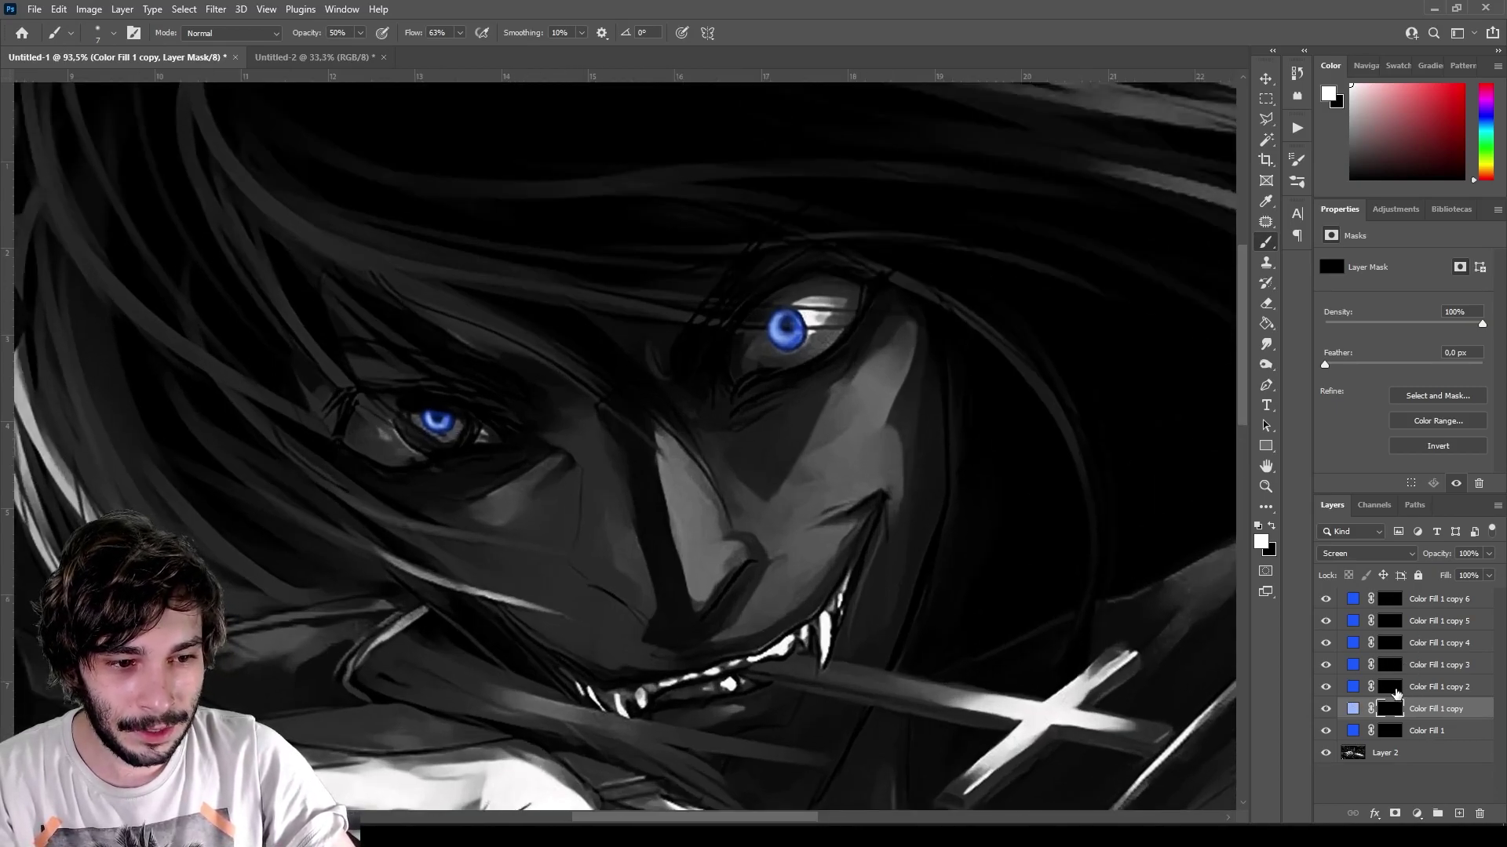
# Paint blue glow along the hair strands on the Color Fill 1 copy 2 and copy 3 masks
pyautogui.click(1391, 688)
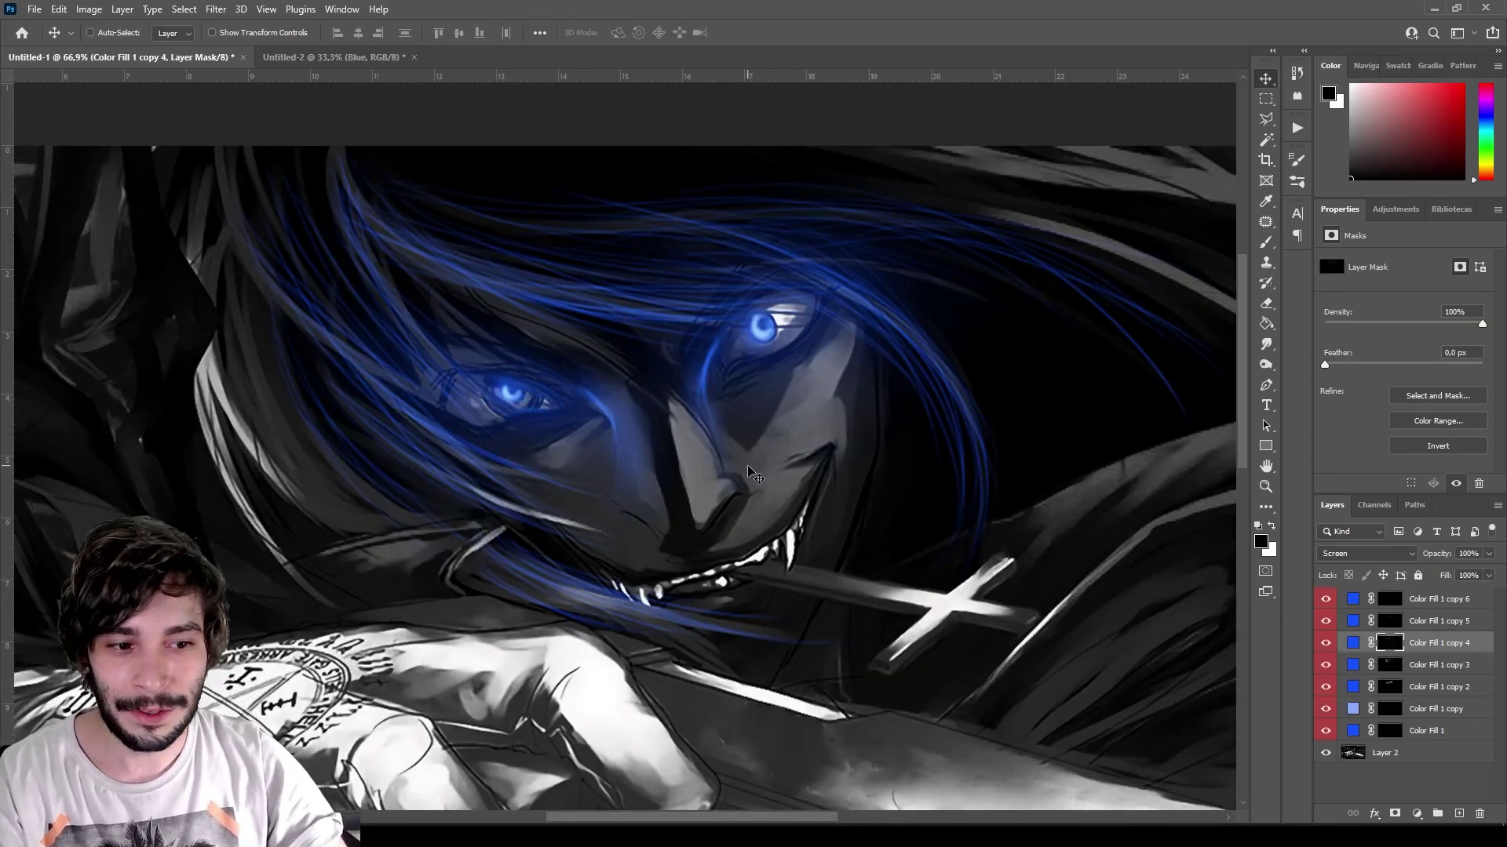
pyautogui.click(1432, 668)
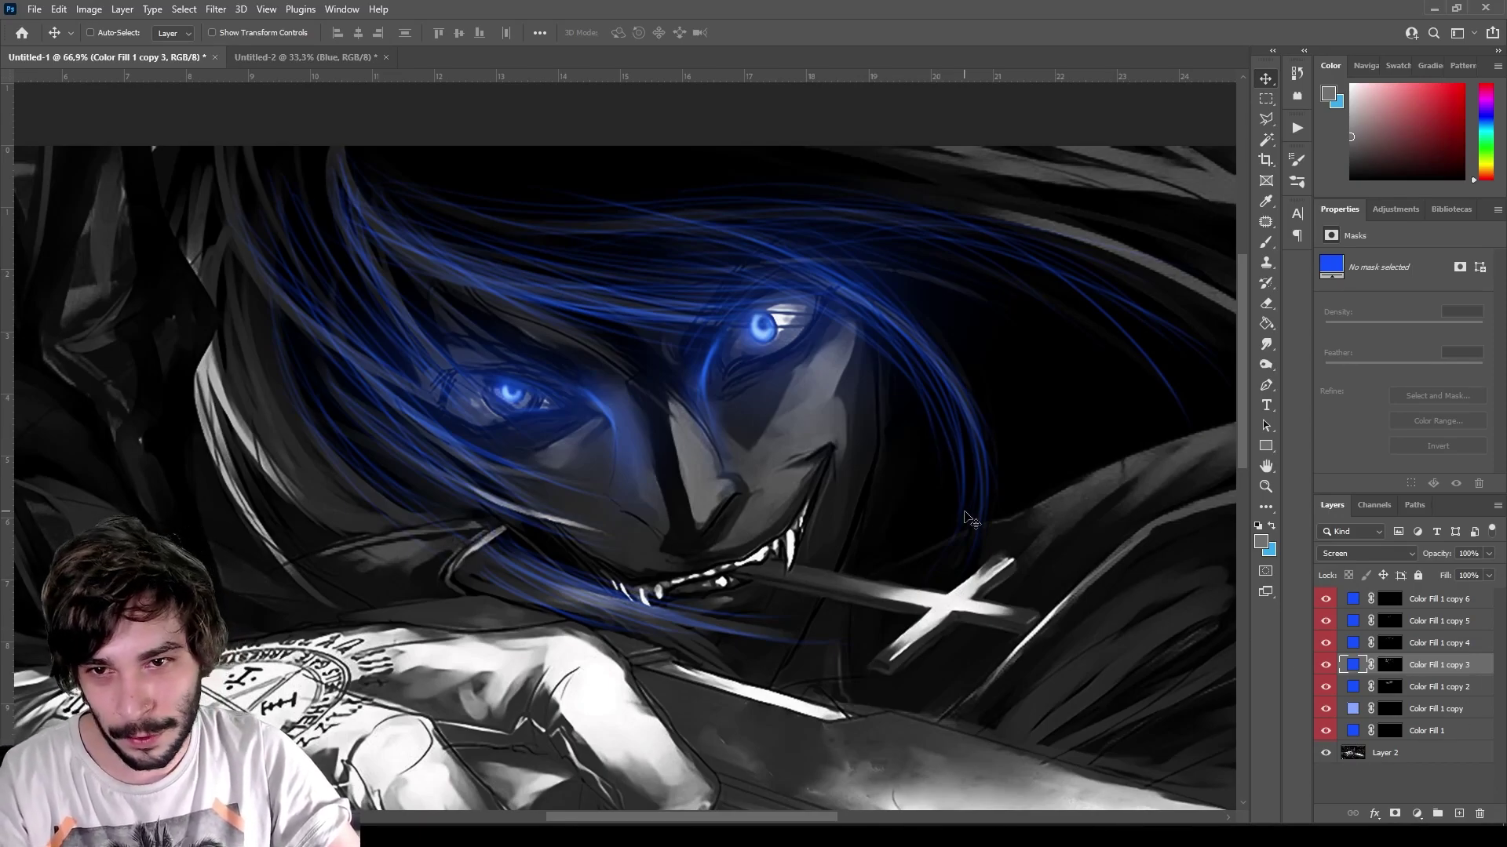
# Extend the hair glow on copy 3's mask with a 250 brush, then select all seven blue fills
pyautogui.click(1390, 664)
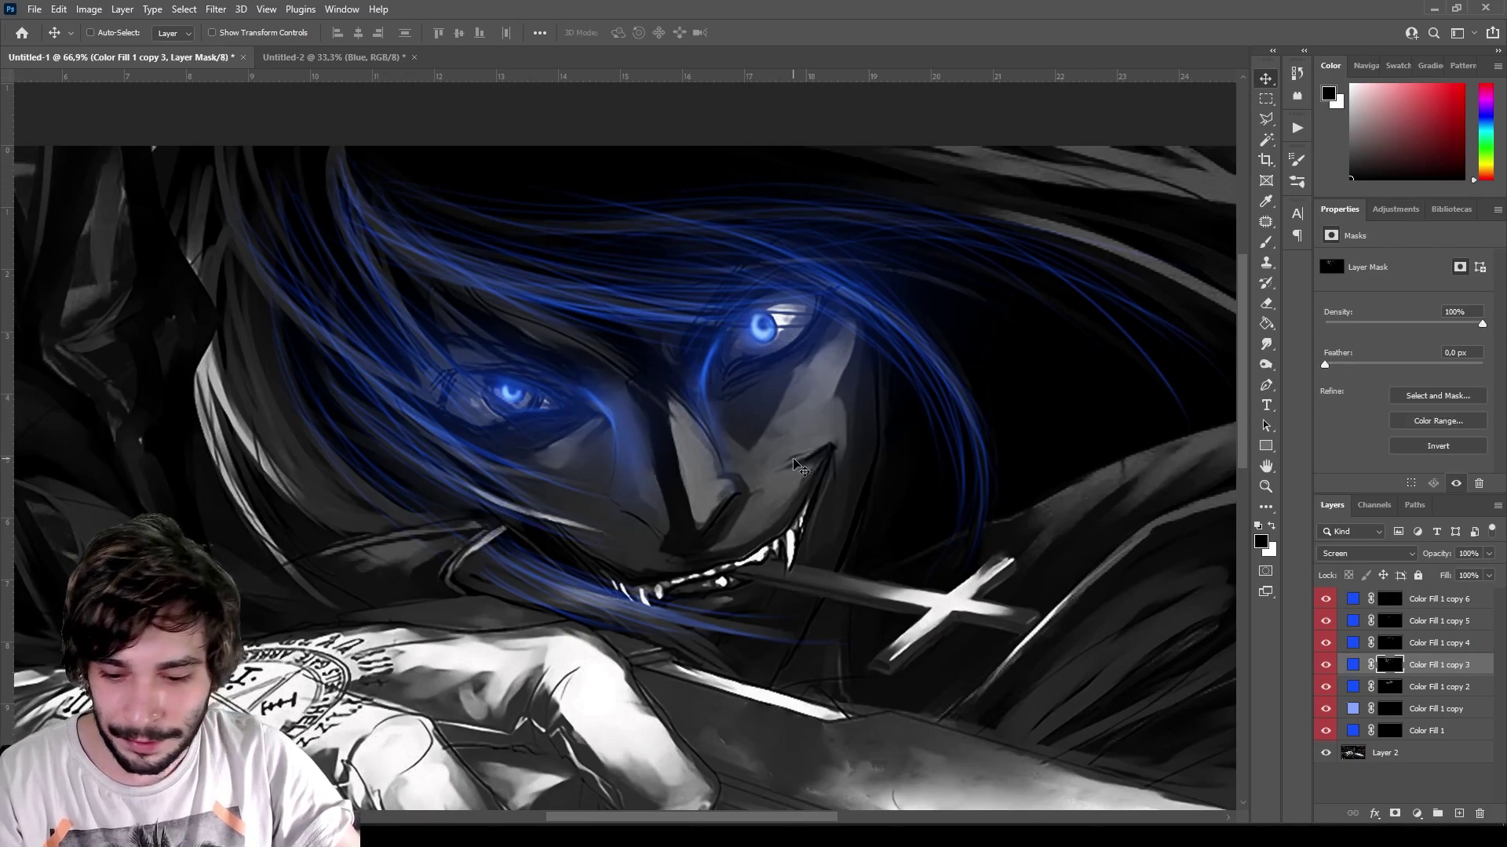
pyautogui.press('b')
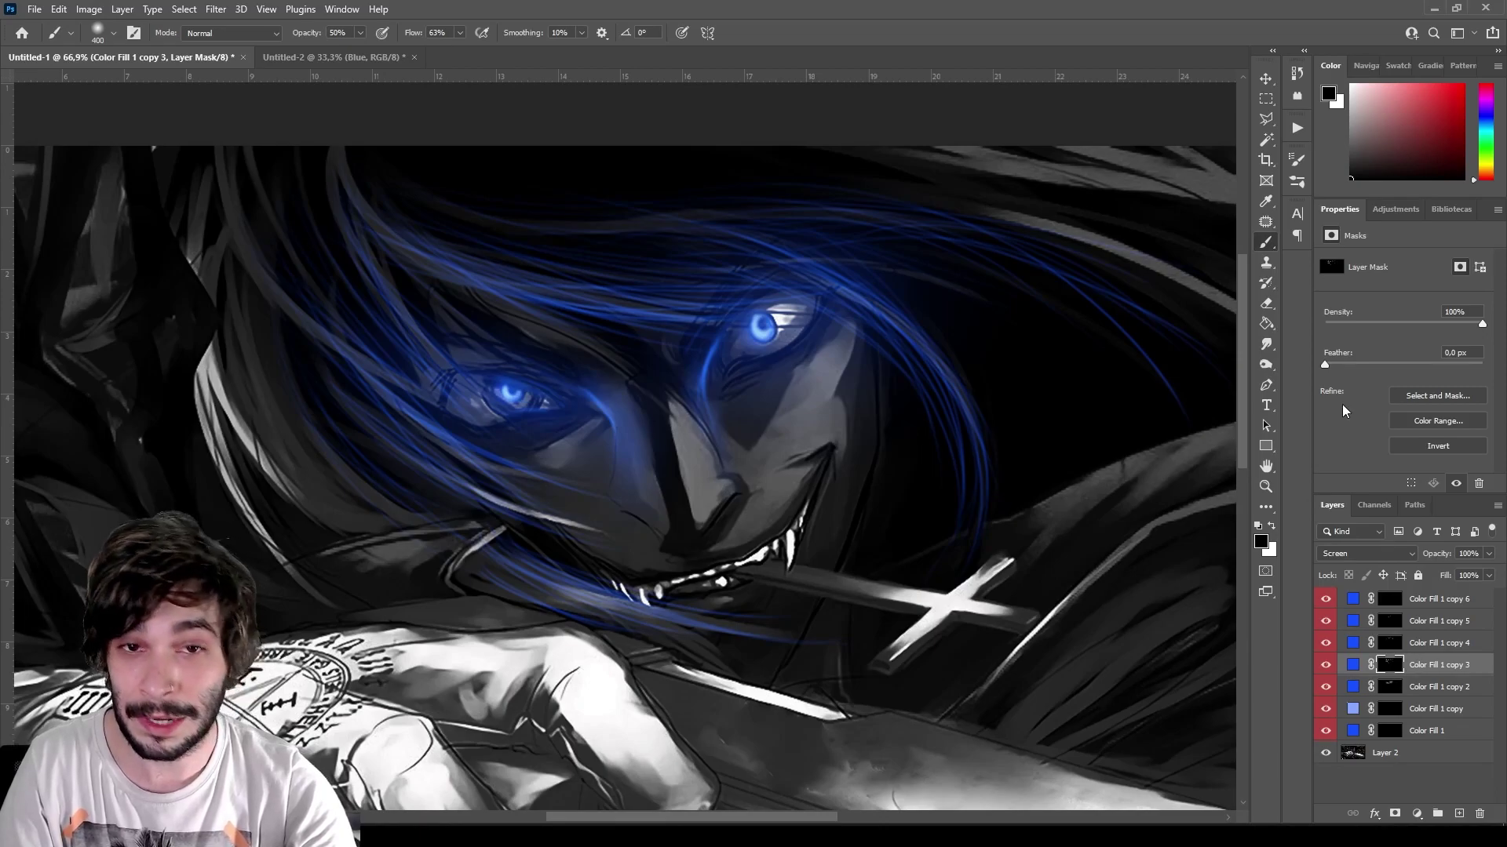
pyautogui.press('[')
pyautogui.press('[')
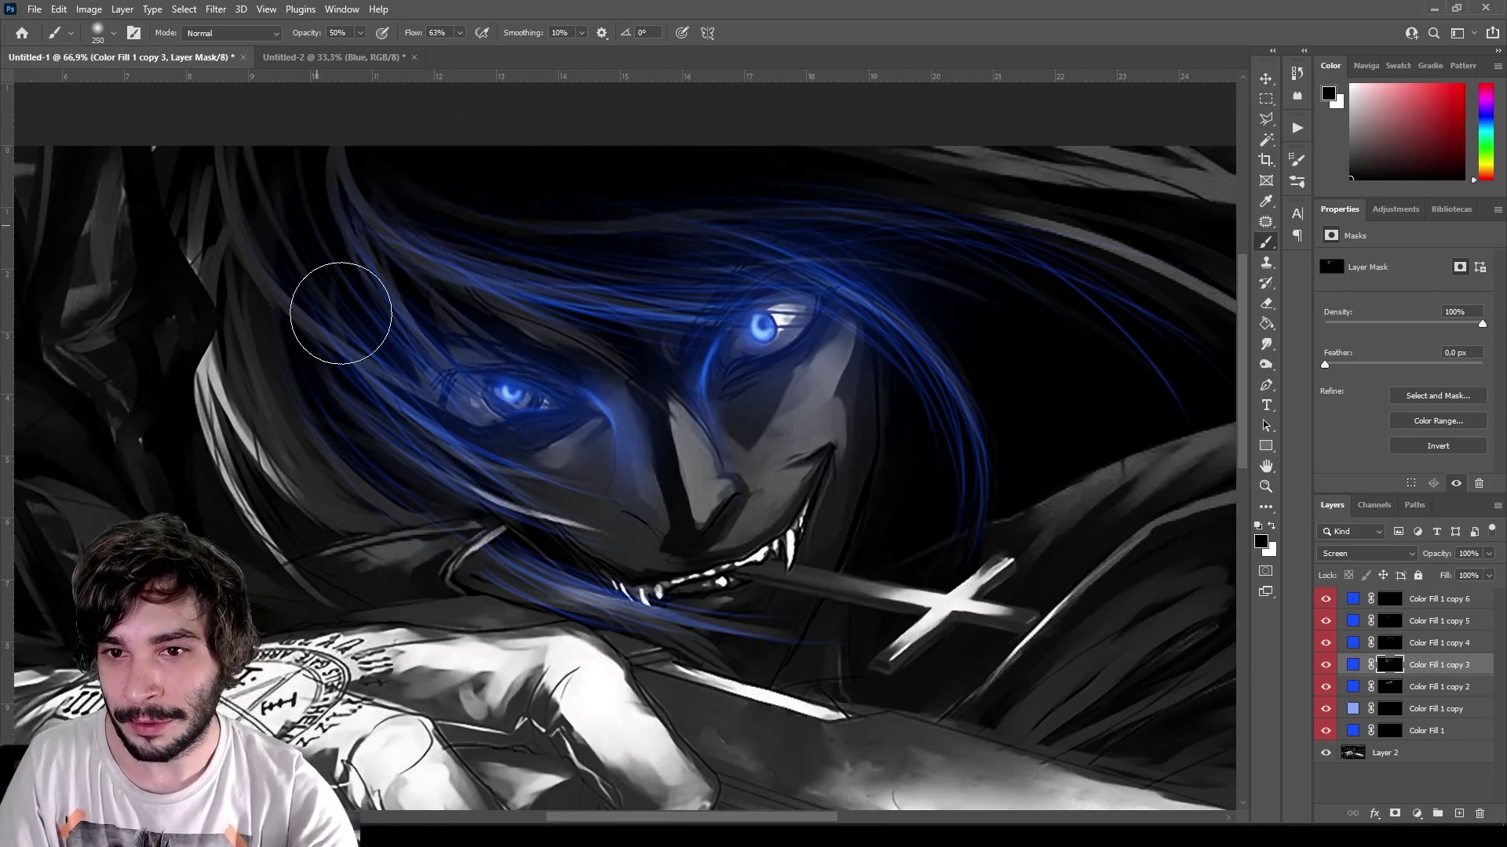
pyautogui.press('v')
pyautogui.scroll(-2, 396, 351)
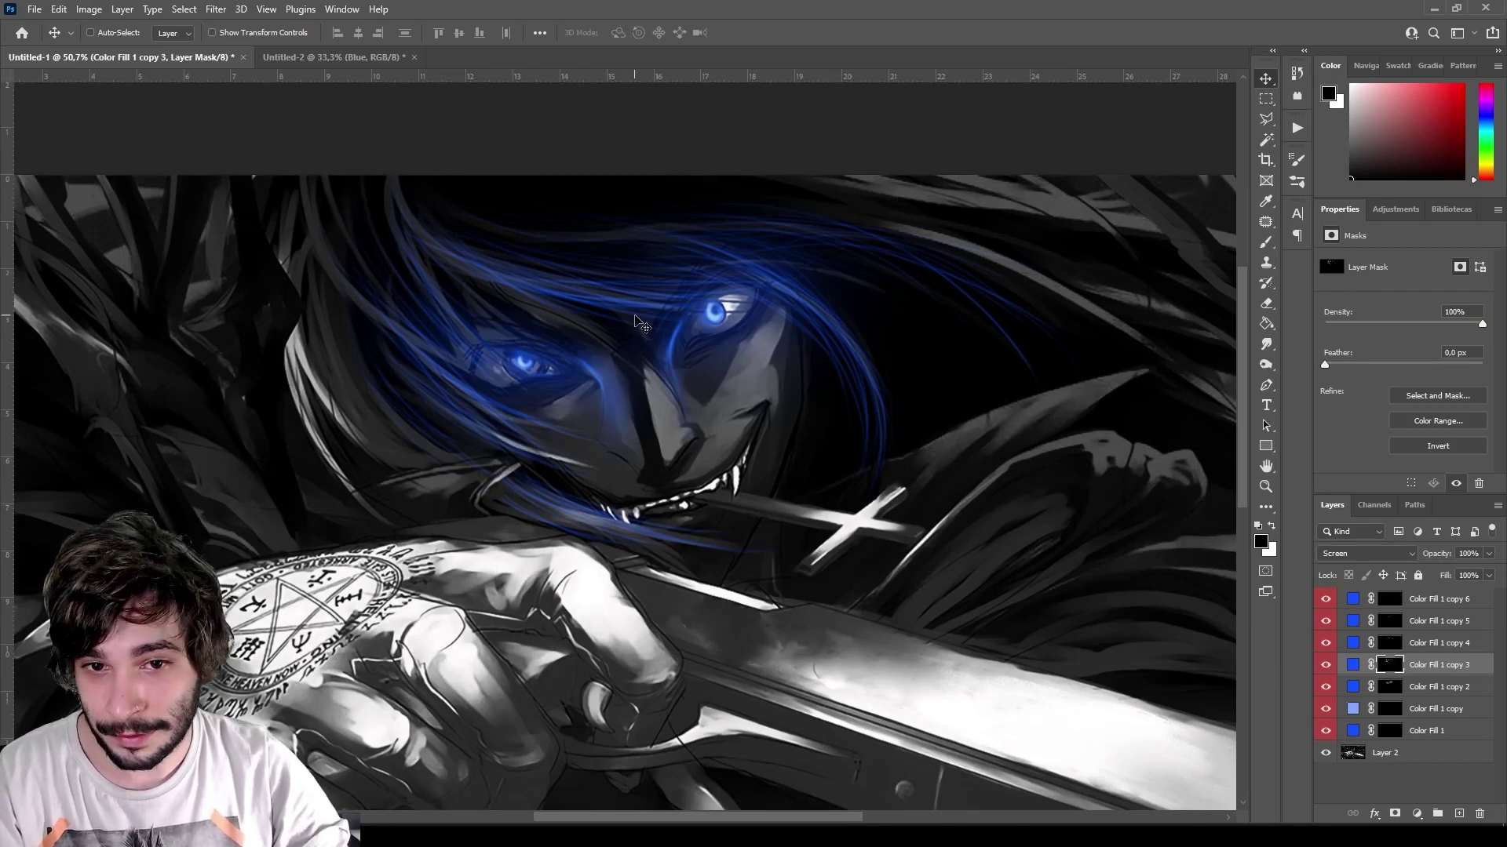
pyautogui.click(1436, 733)
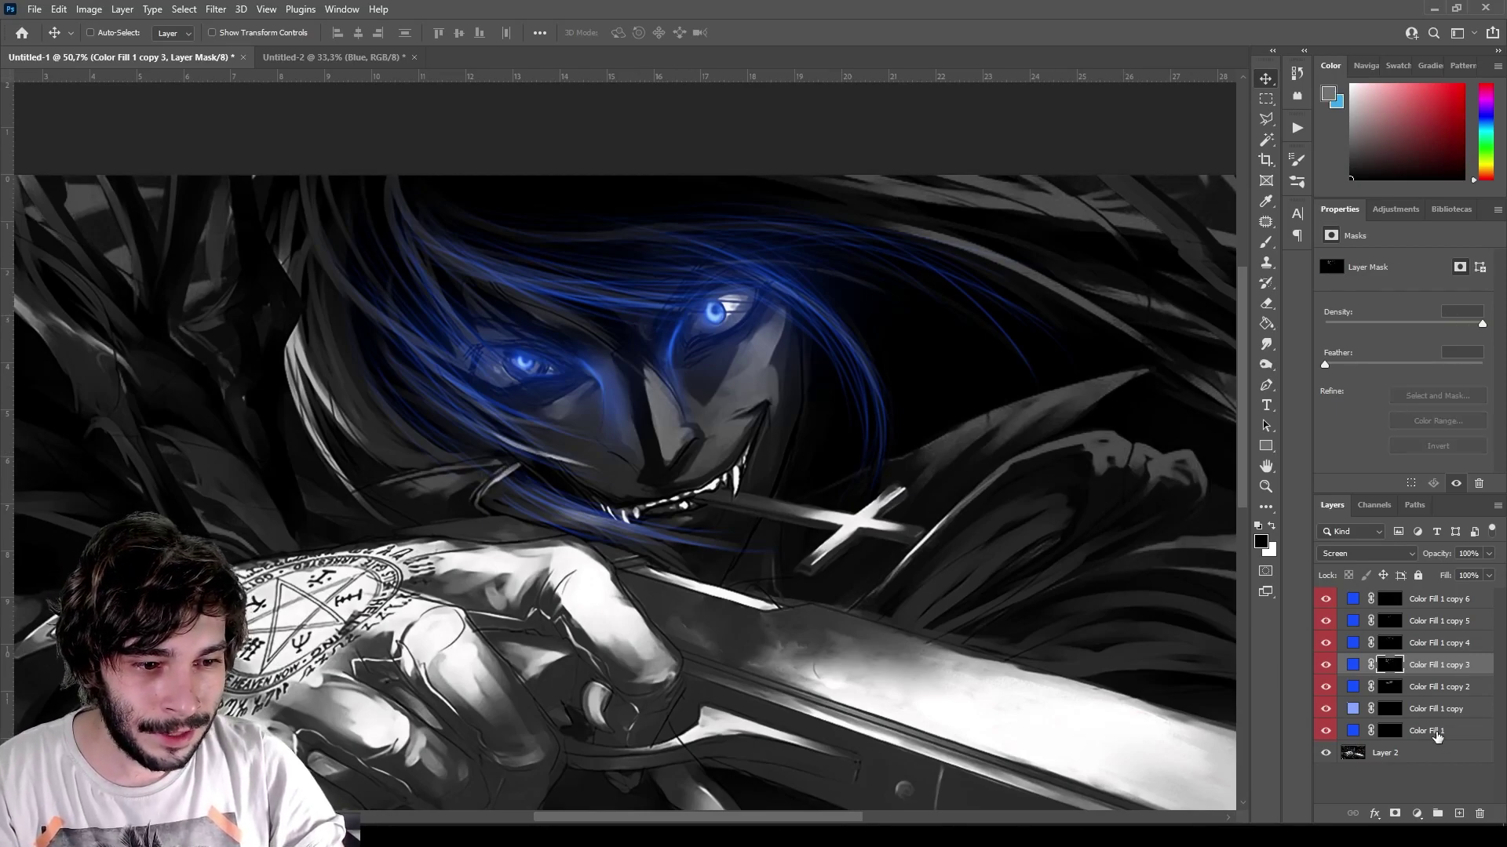
pyautogui.keyDown('shift'); pyautogui.click(1430, 599); pyautogui.keyUp('shift')
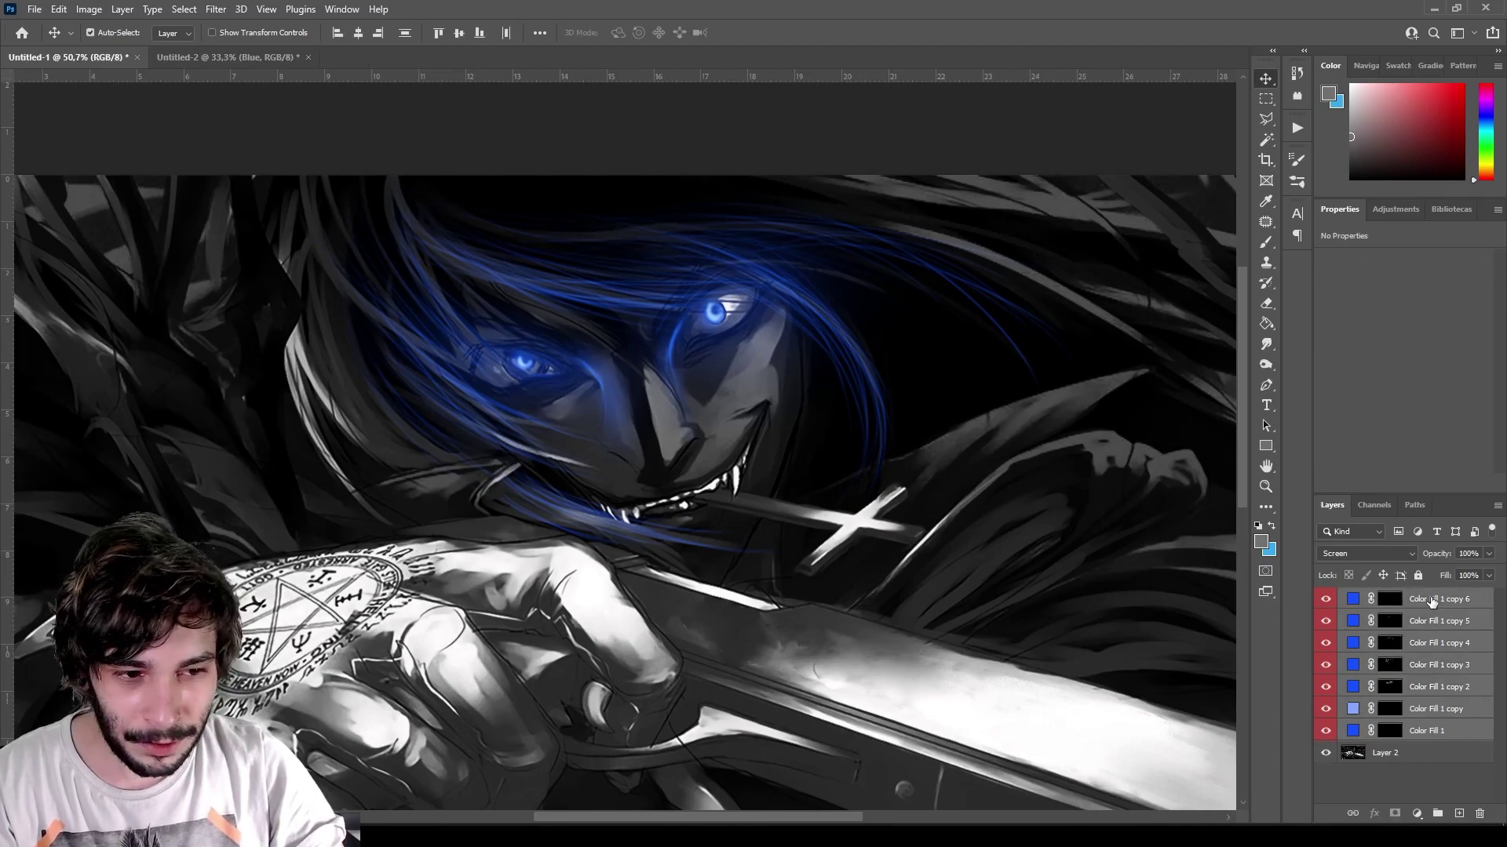
# Group the seven blue fill layers and name the group 'Blue'
pyautogui.hotkey('ctrl', 'g')
pyautogui.doubleClick(1390, 598)
pyautogui.write('Blue')
pyautogui.press('Return')
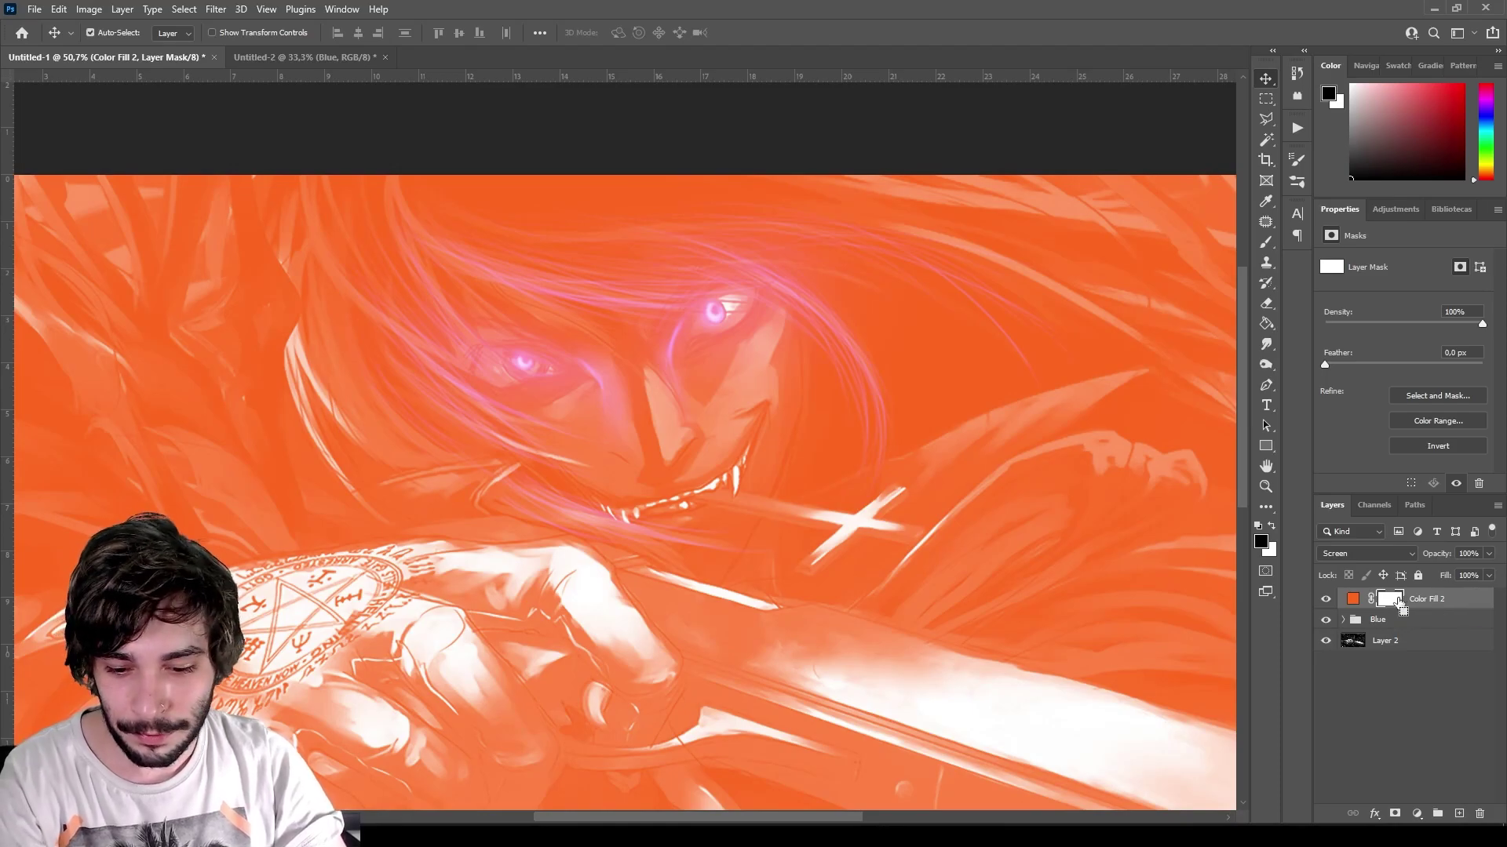
# Hide the orange fill behind an inverted mask, duplicate it, and paint orange glow around the mouth
pyautogui.hotkey('ctrl', 'i')
pyautogui.hotkey('ctrl', 'j')
pyautogui.hotkey('ctrl', 'j')
pyautogui.press('ctrl')
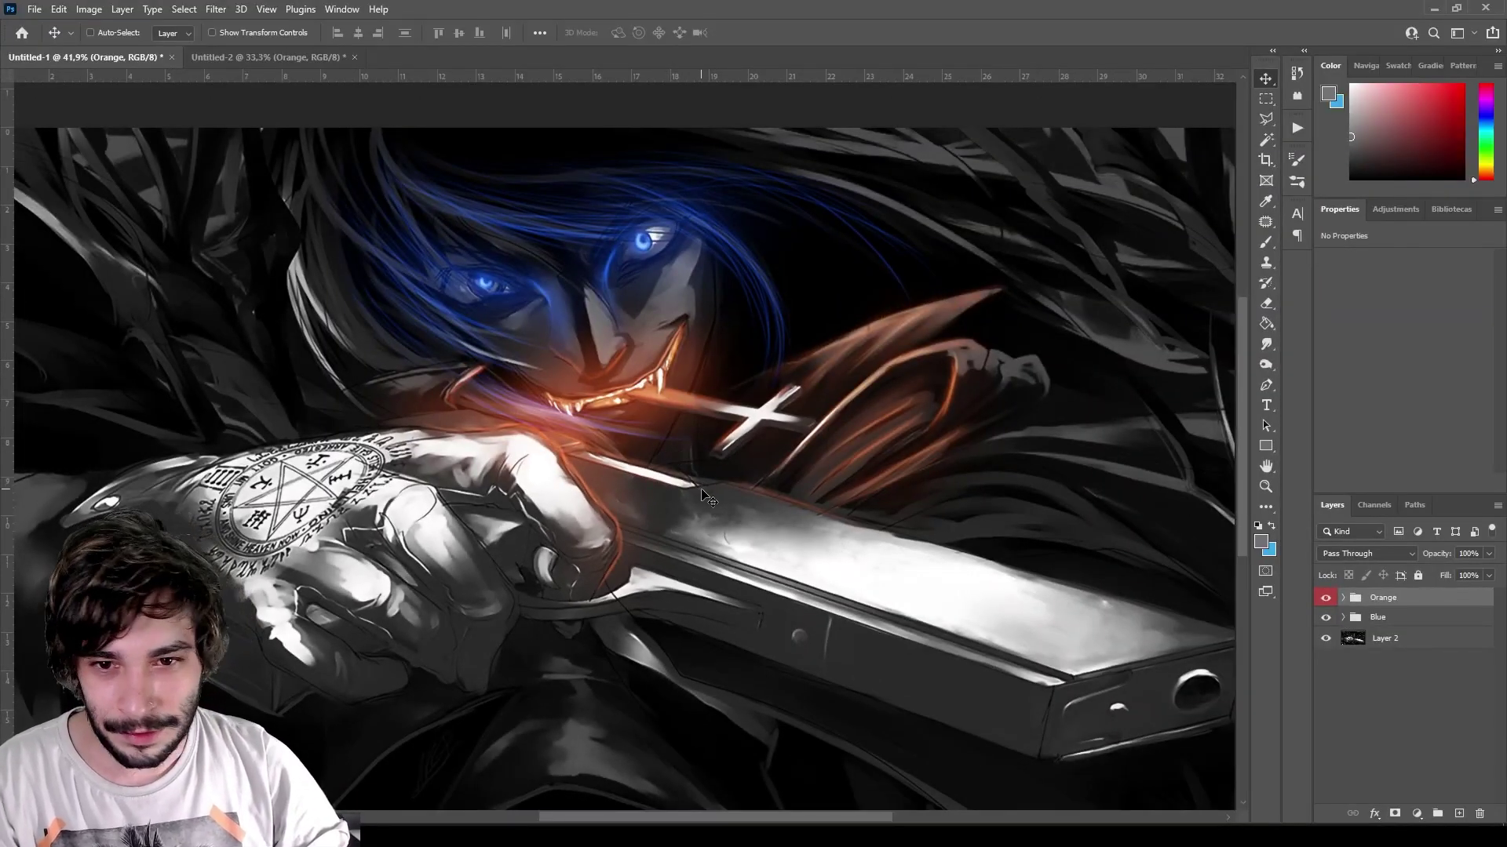
pyautogui.scroll(-2, 708, 497)
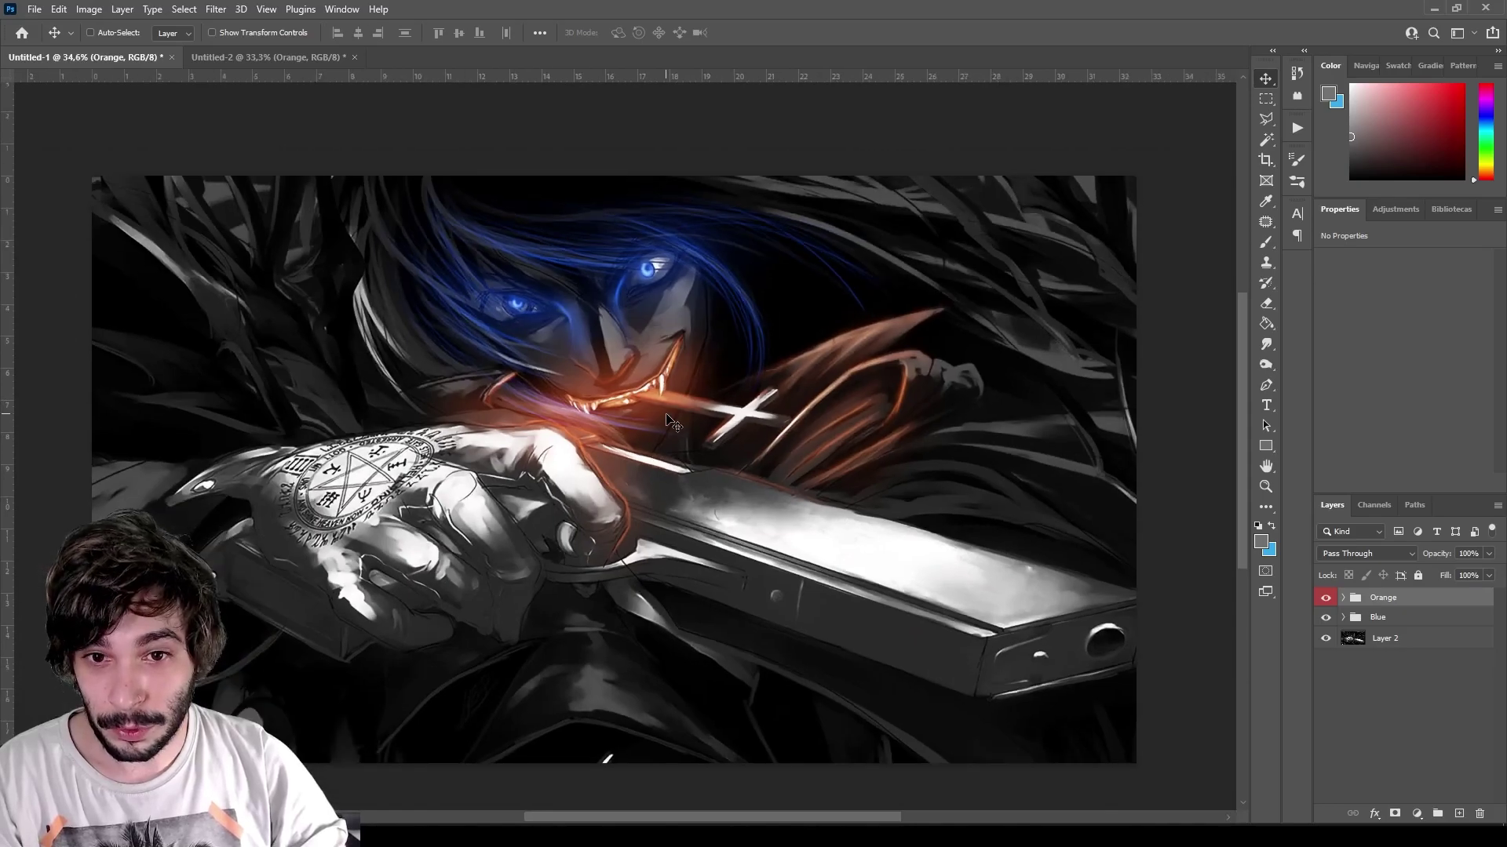
pyautogui.scroll(1, 668, 419)
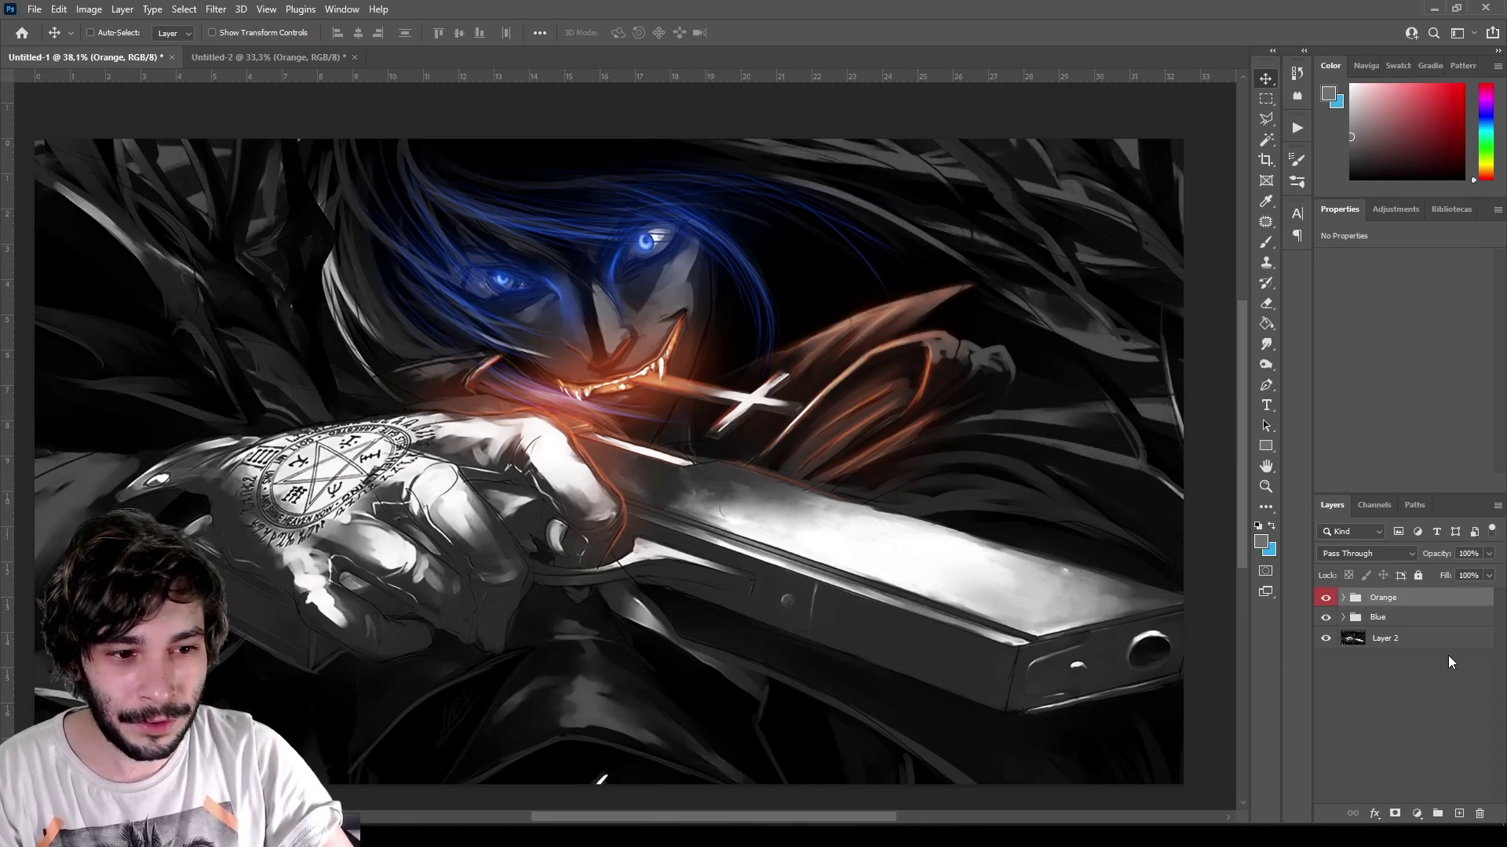
pyautogui.click(1420, 639)
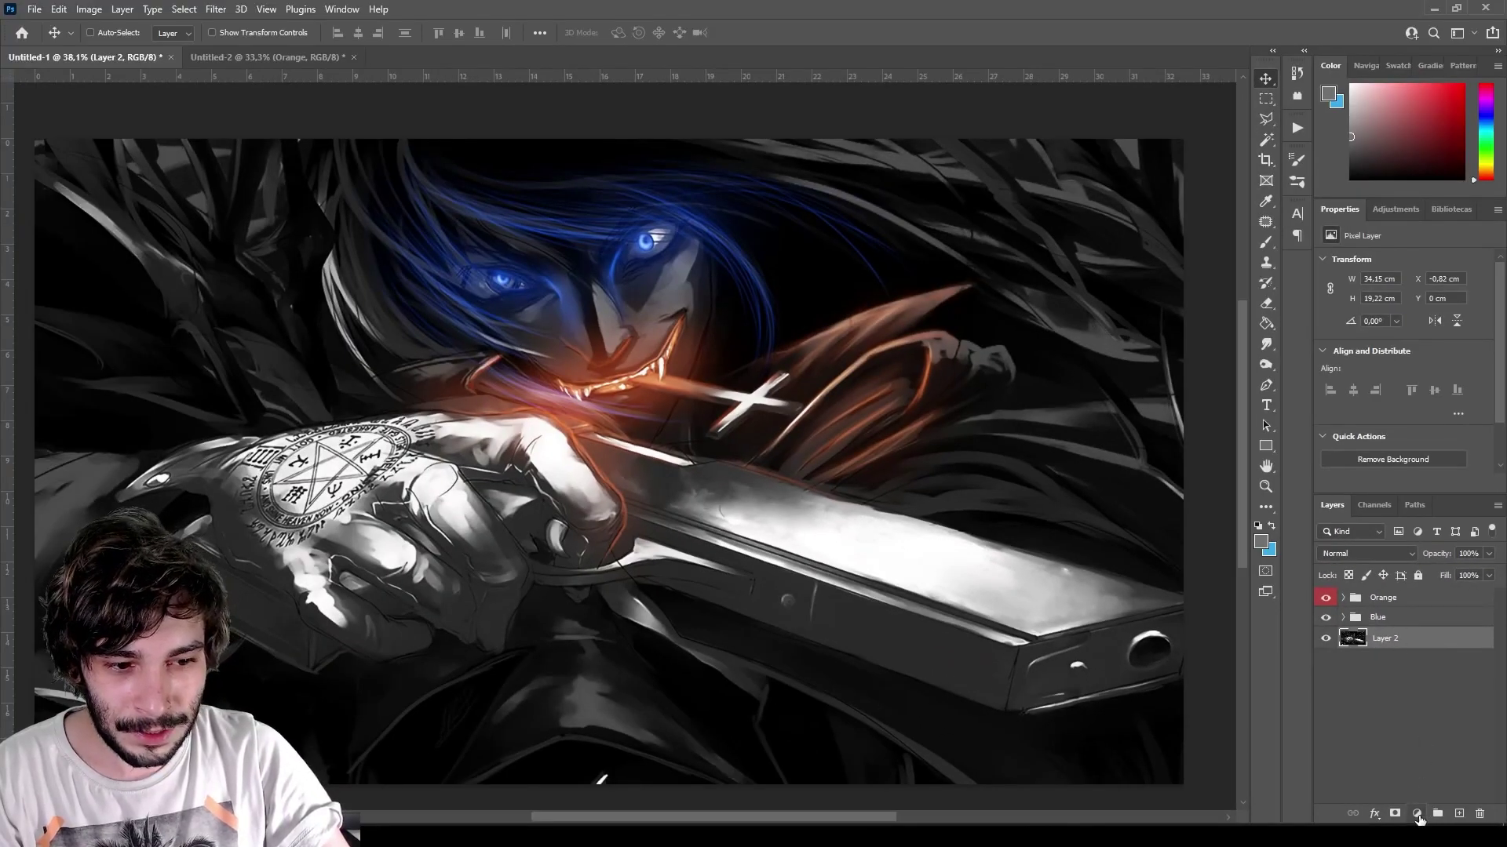
# Add a Brightness/Contrast adjustment over the artwork with brightness -84 and contrast -50
pyautogui.click(1417, 814)
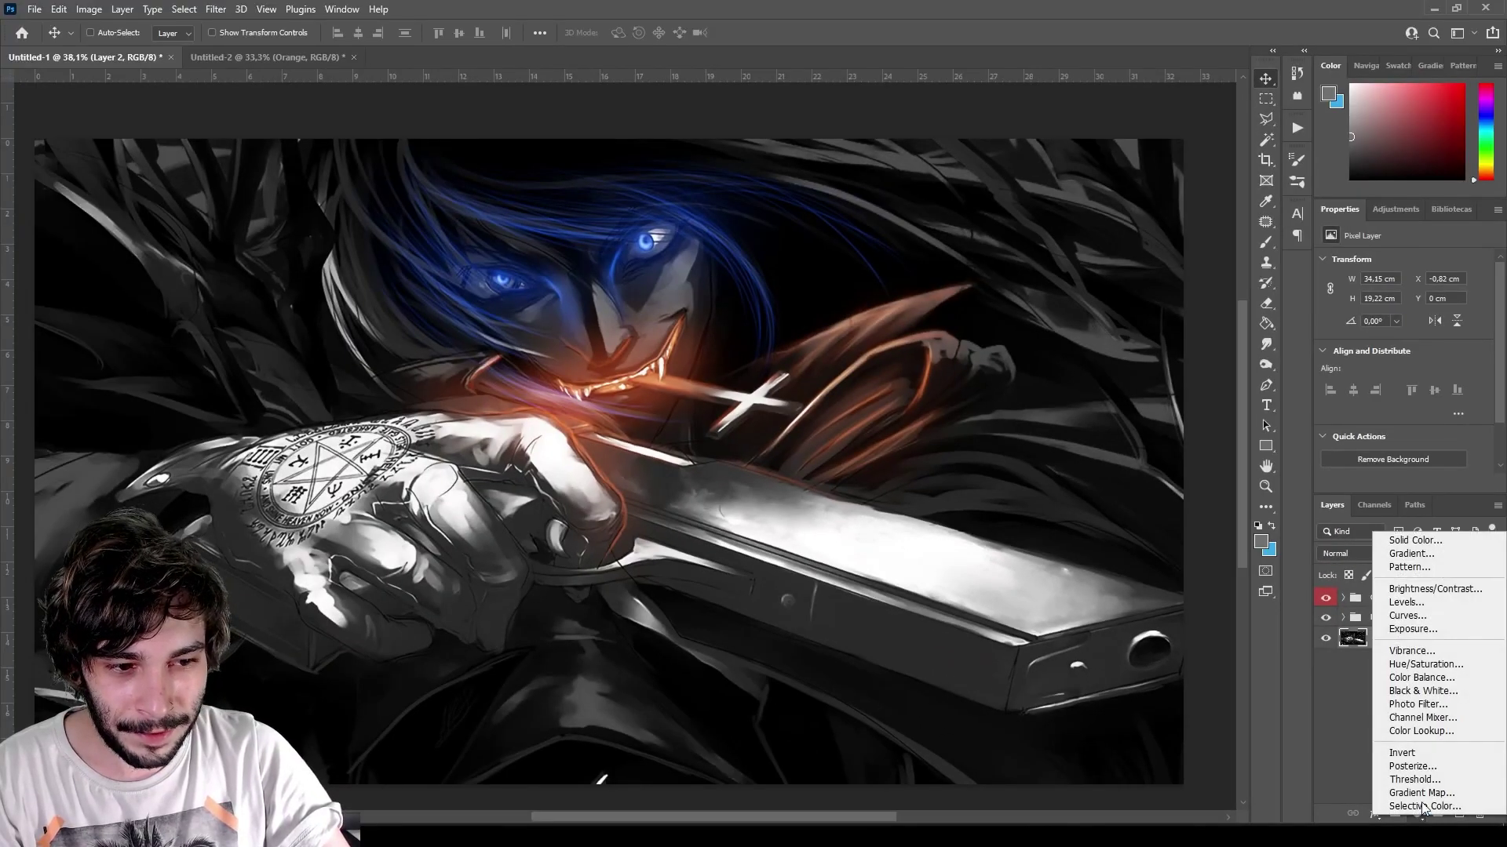
pyautogui.click(1426, 590)
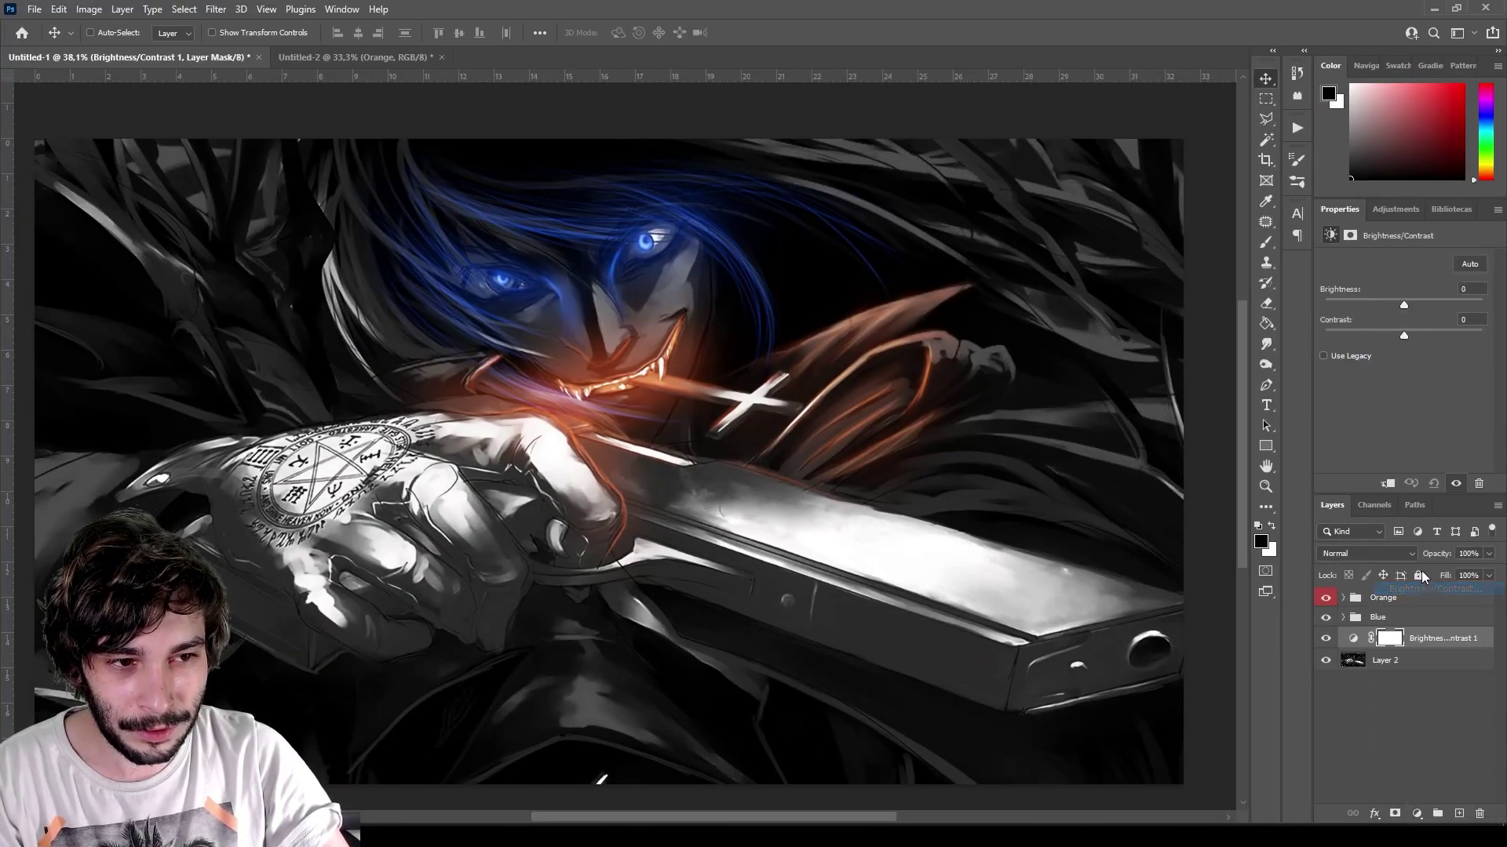
pyautogui.moveTo(1404, 306); pyautogui.dragTo(1359, 312)
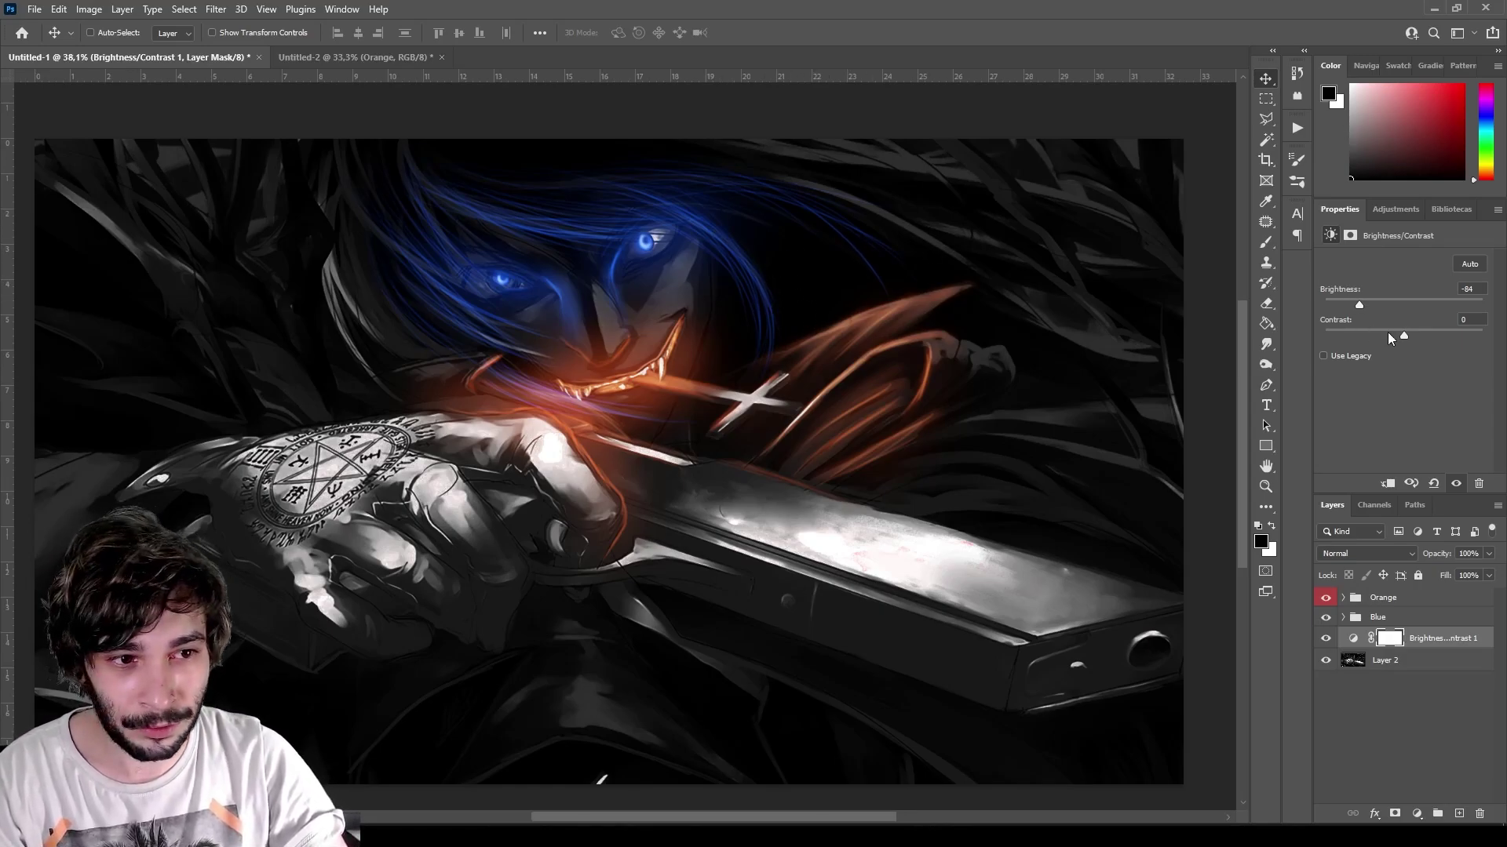
pyautogui.moveTo(1403, 336); pyautogui.dragTo(1326, 336)
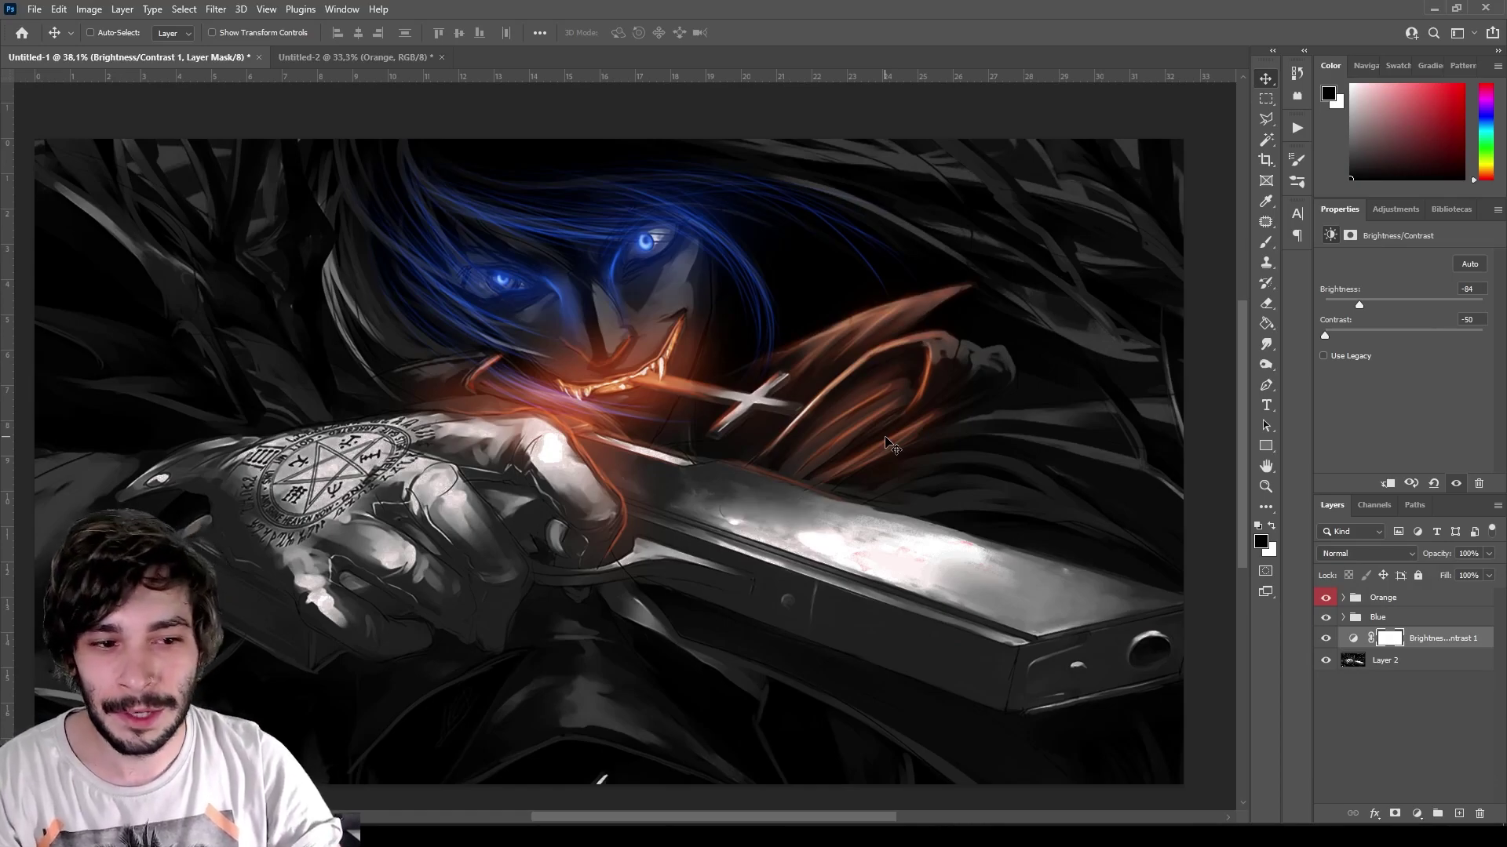
pyautogui.click(1442, 637)
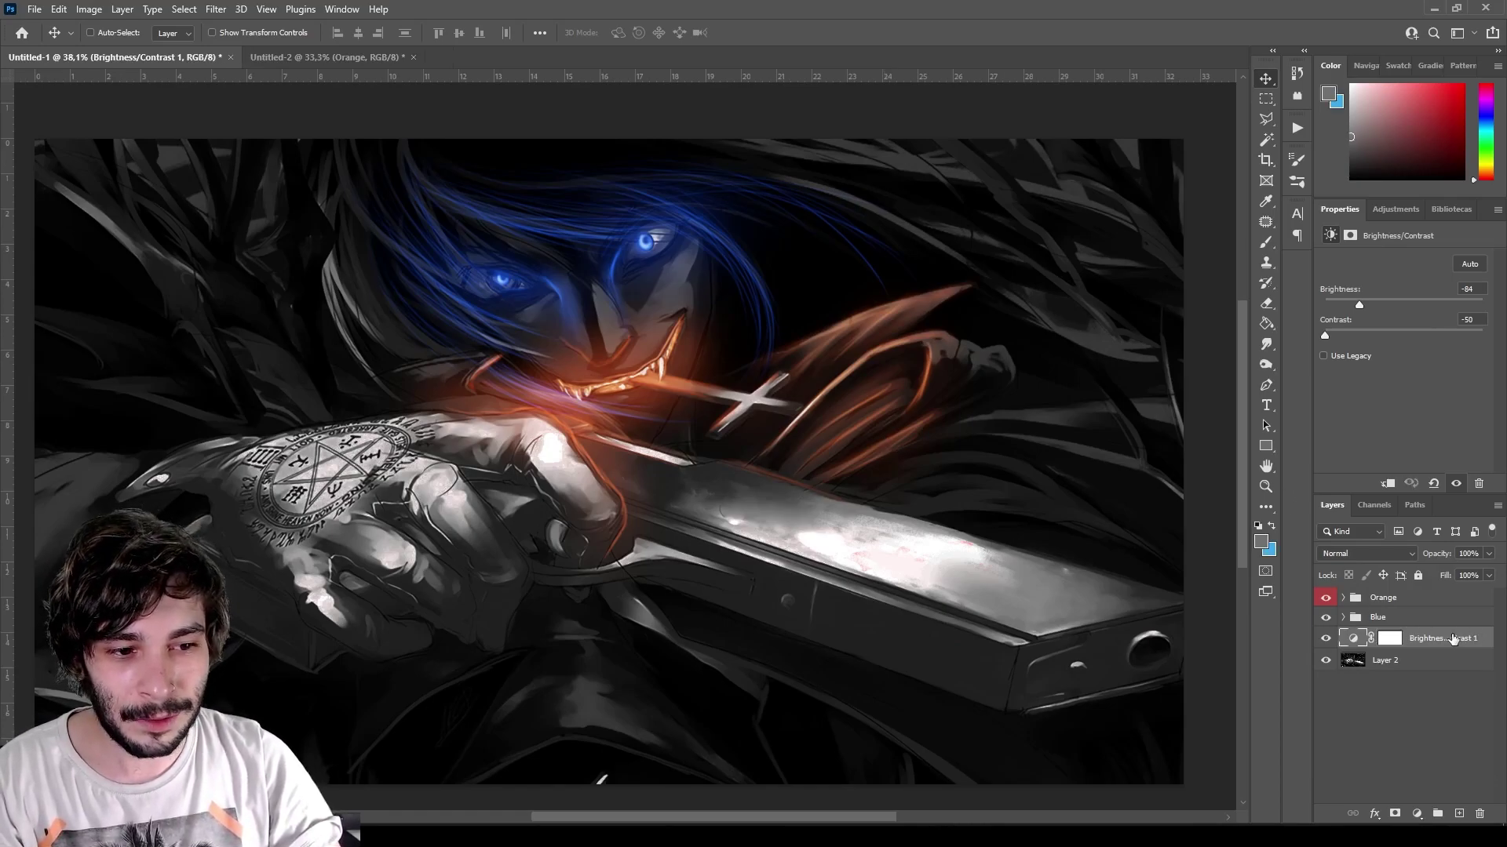
# Group the Orange and Blue groups together and name the new group 'Light'
pyautogui.click(1399, 619)
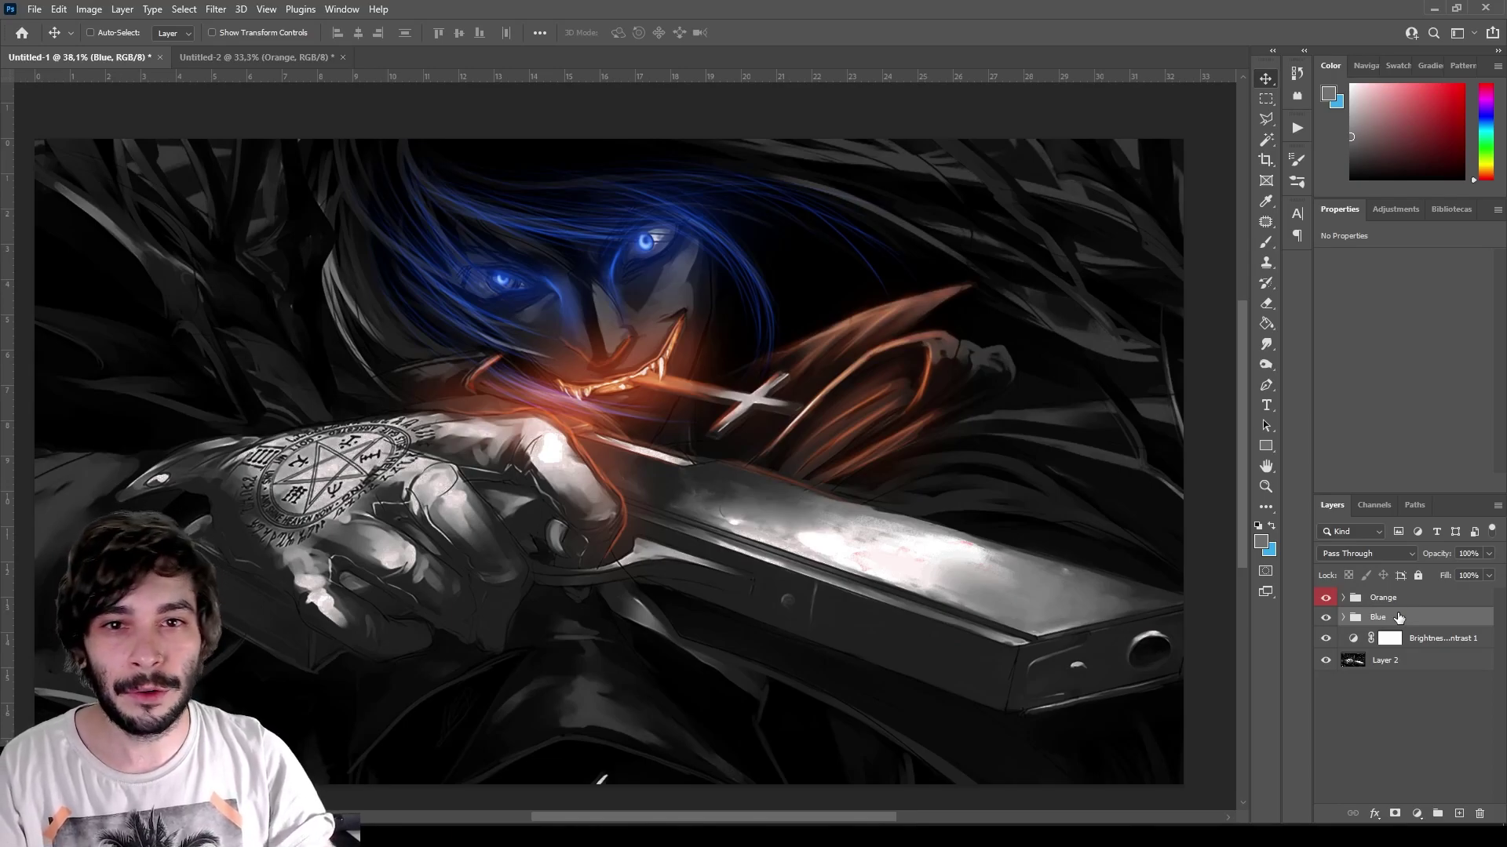
pyautogui.keyDown('shift'); pyautogui.click(1419, 603); pyautogui.keyUp('shift')
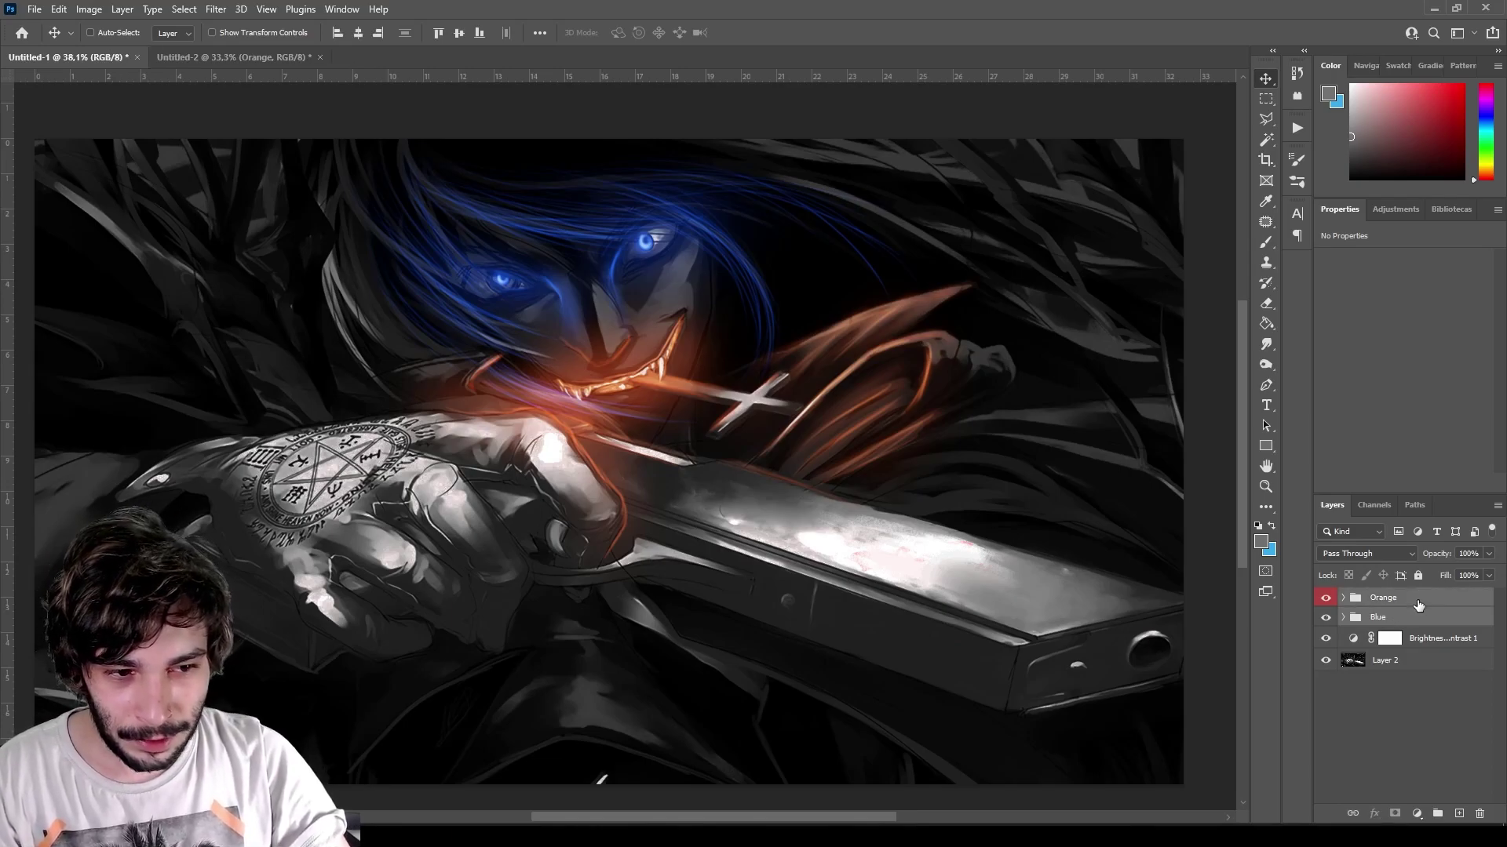
pyautogui.hotkey('ctrl', 'g')
pyautogui.doubleClick(1385, 598)
pyautogui.write('Light')
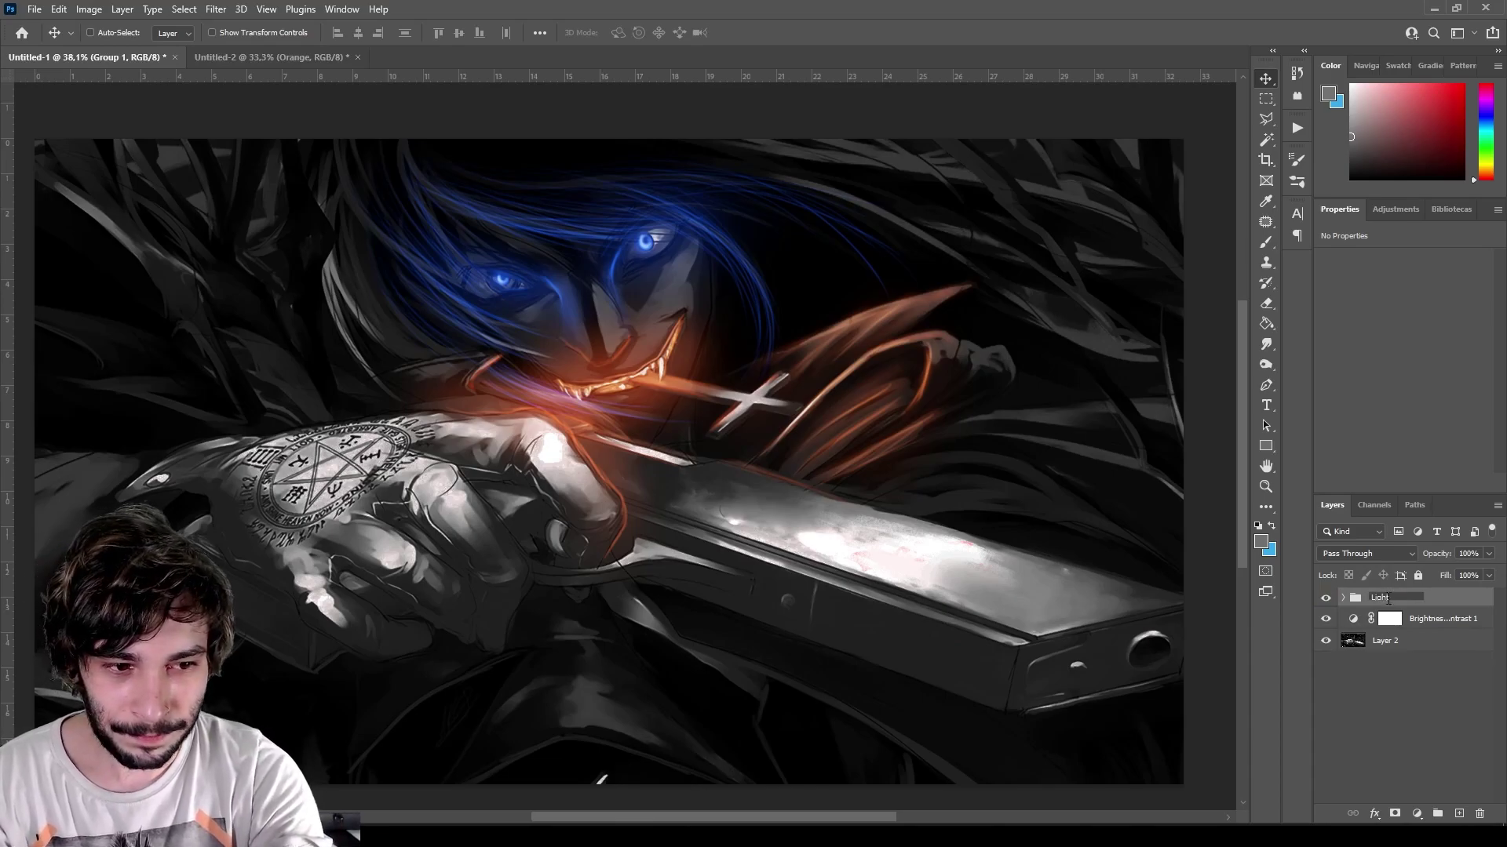
pyautogui.press('Return')
# Give the Light group a red colour label and open the Orange group's layer style
pyautogui.rightClick(1387, 603)
pyautogui.click(1286, 735)
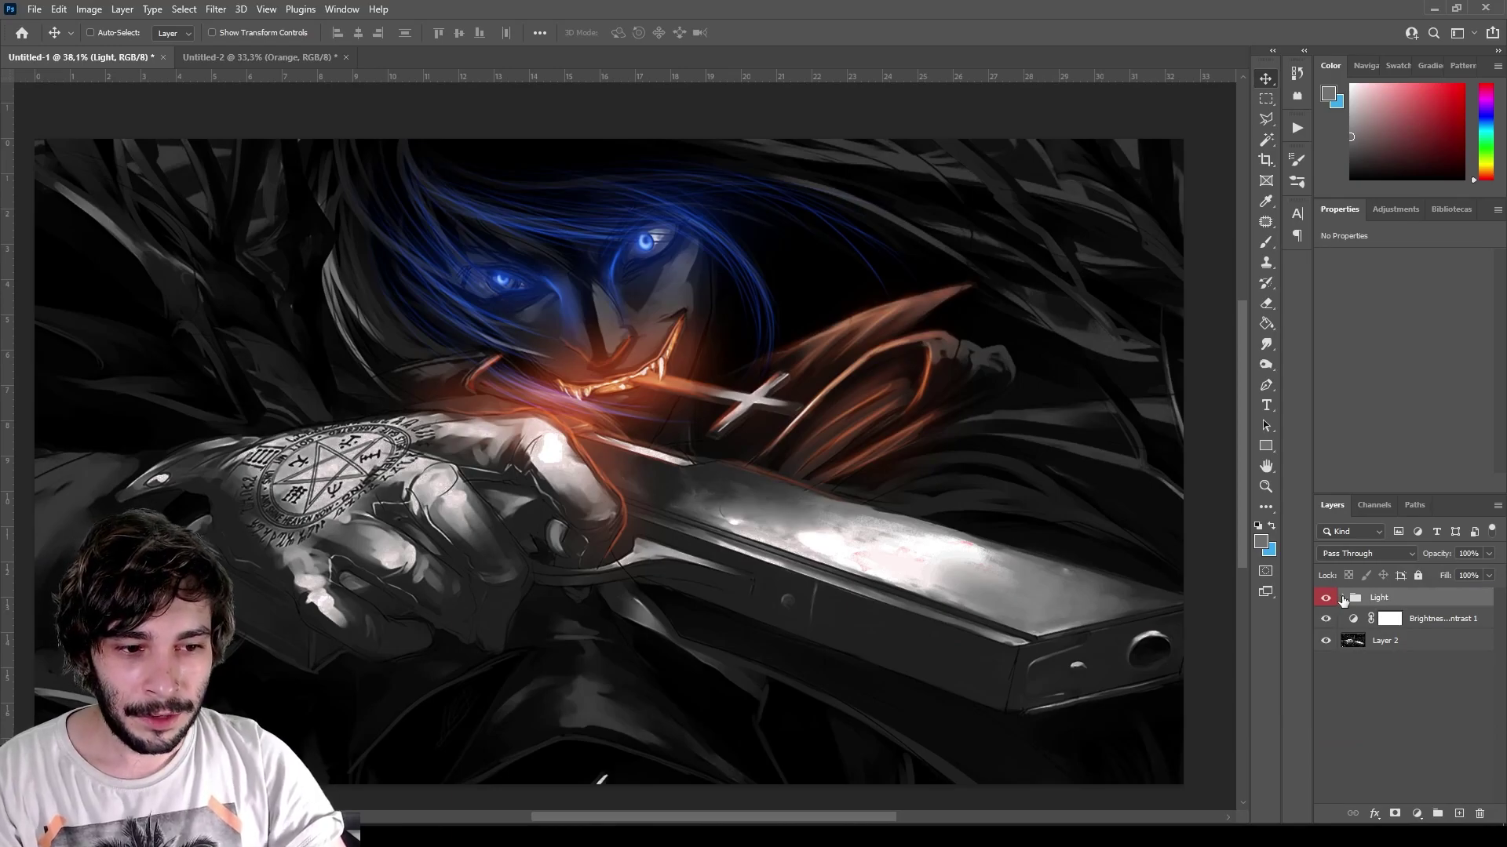
pyautogui.click(1342, 598)
pyautogui.click(1440, 626)
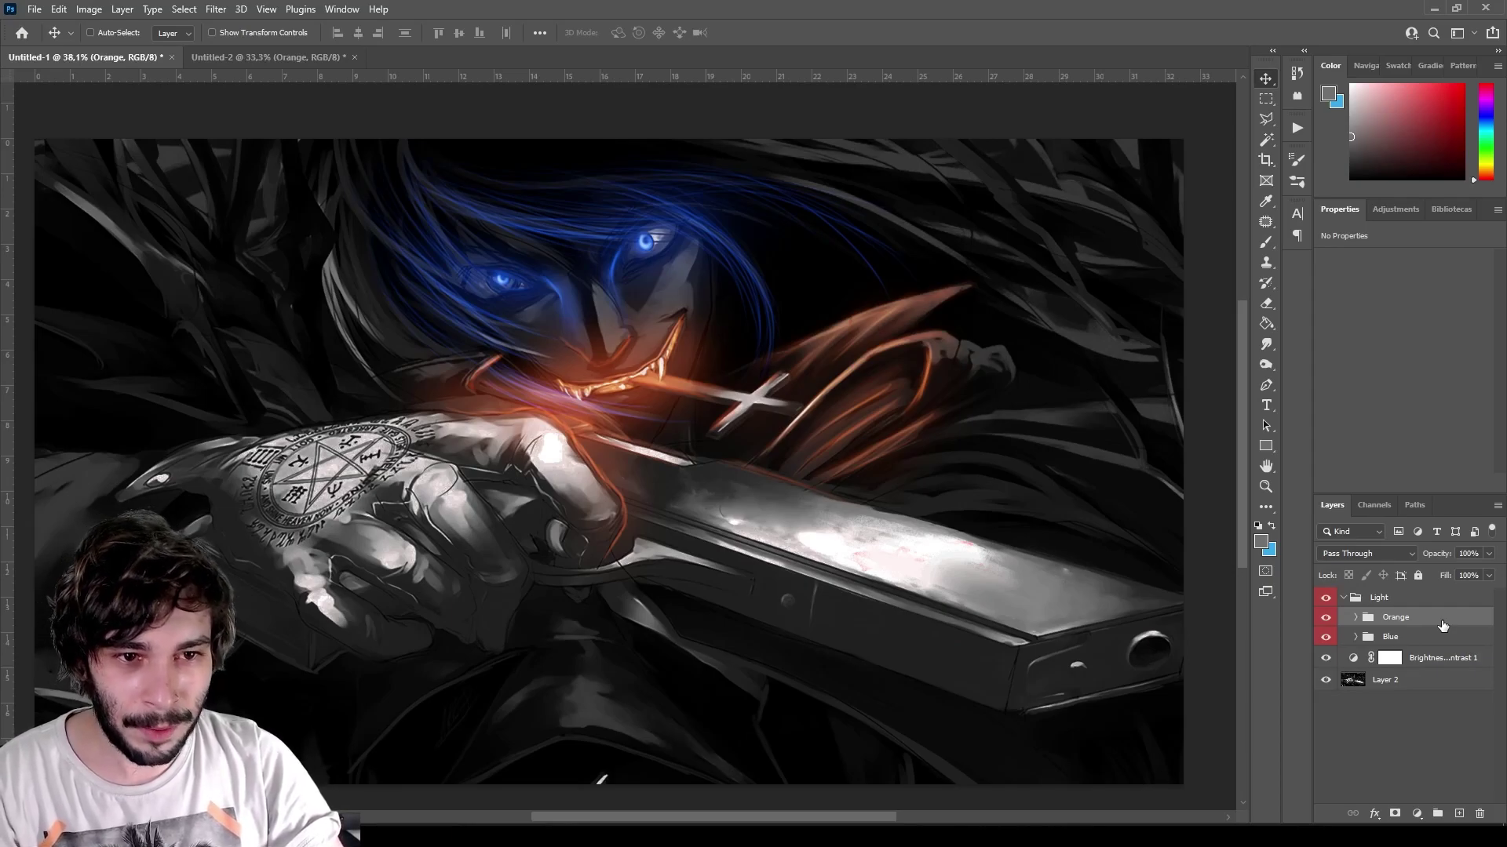
pyautogui.doubleClick(1442, 625)
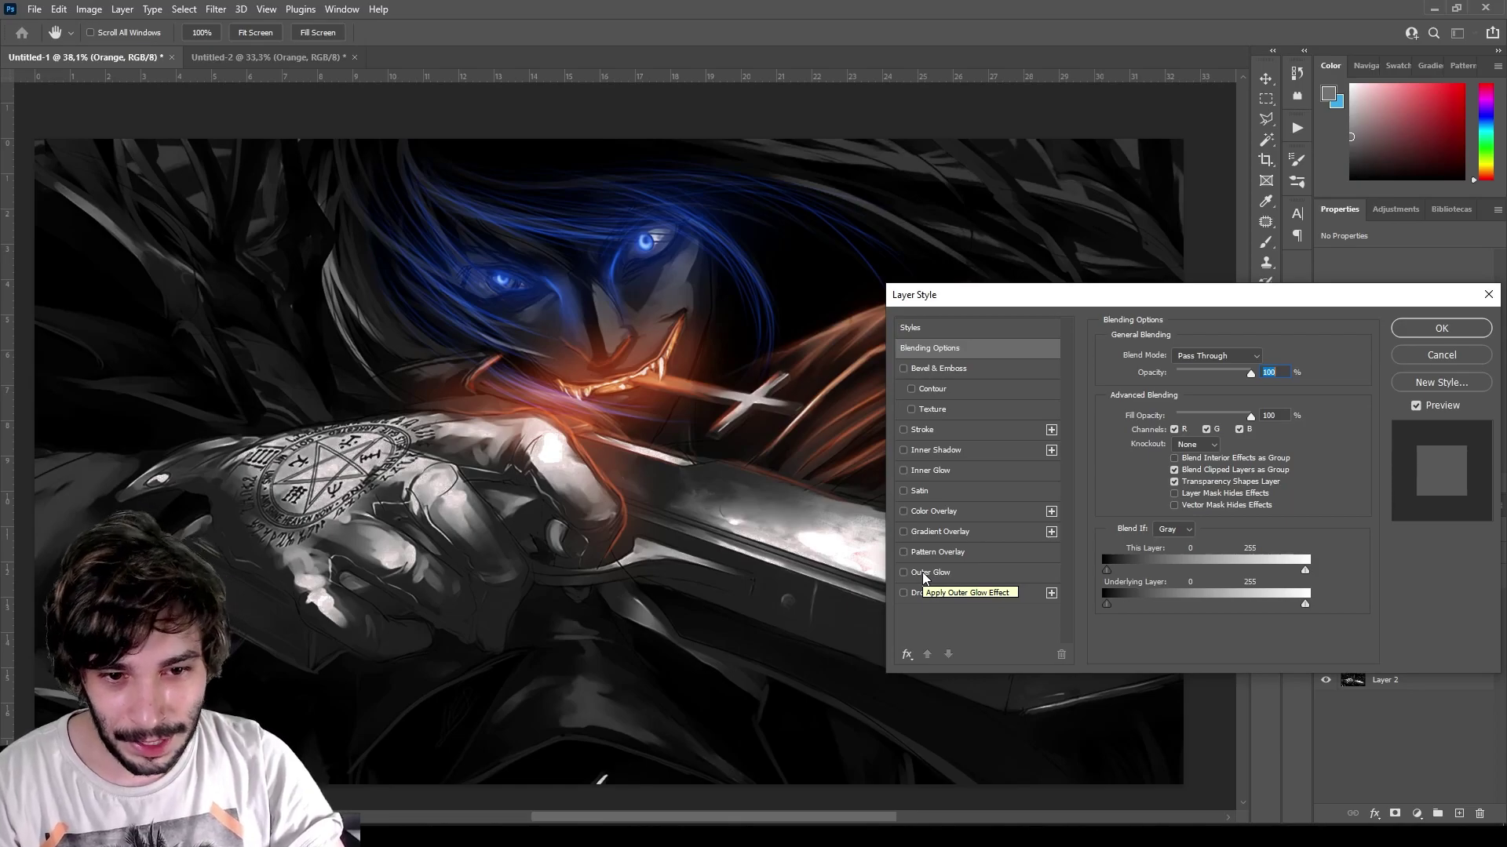
# Apply an Outer Glow using orange sampled from the mouth, at 17% opacity and 90 px size
pyautogui.click(923, 574)
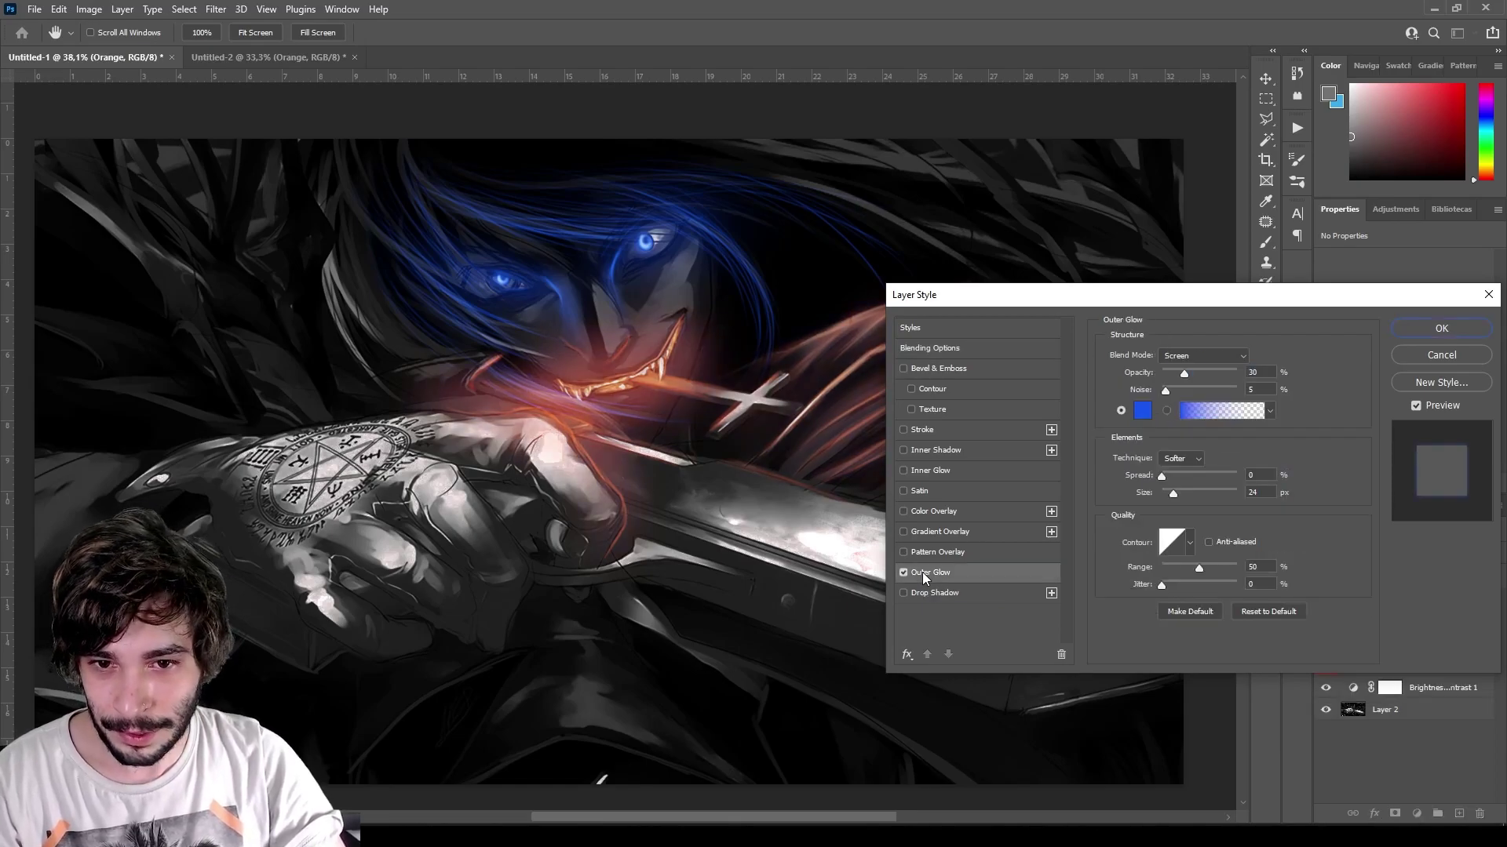
pyautogui.click(1145, 419)
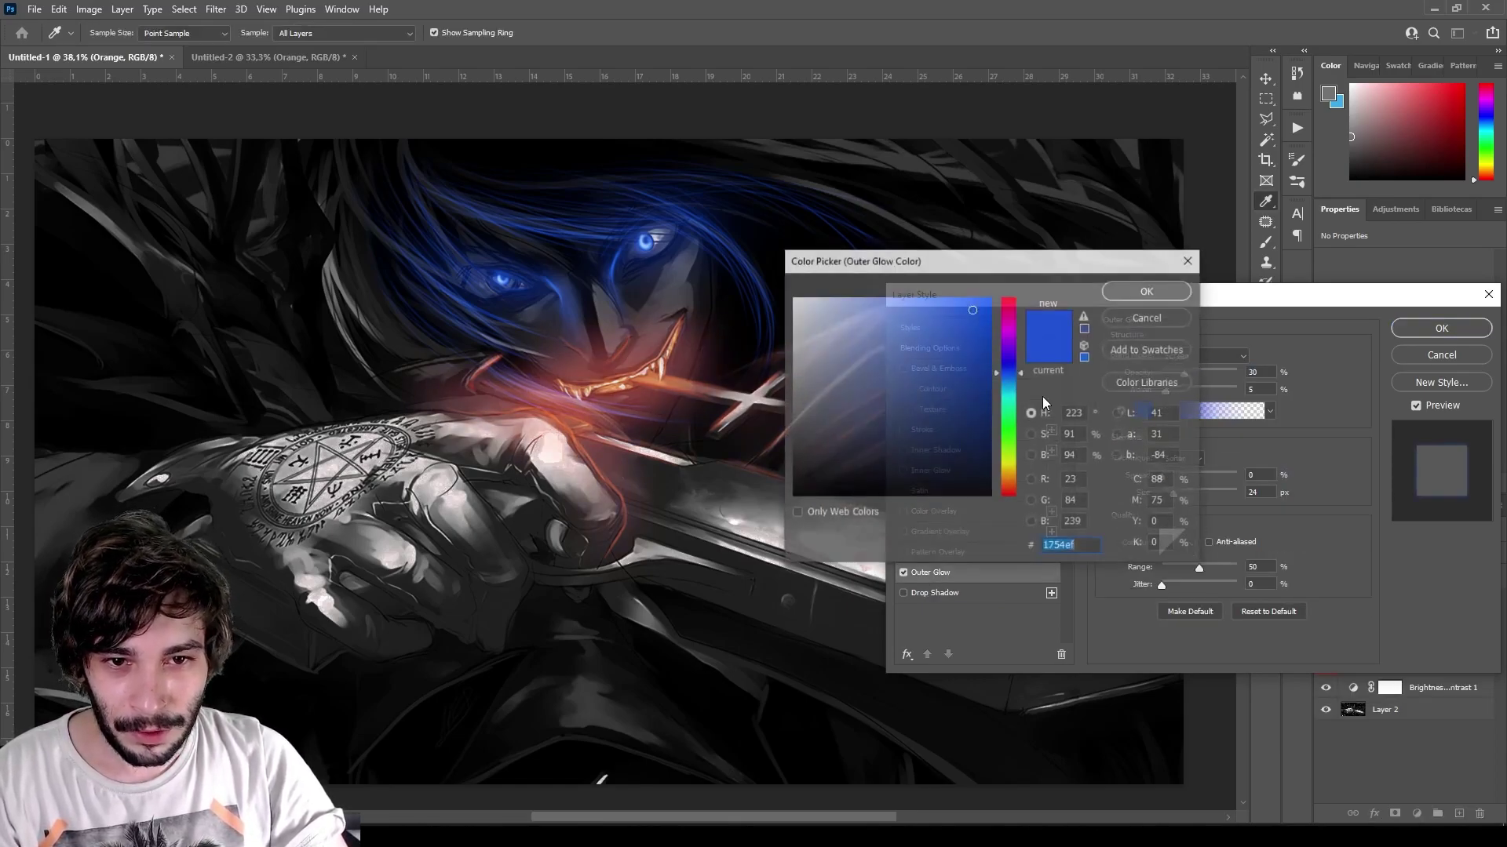
pyautogui.click(620, 404)
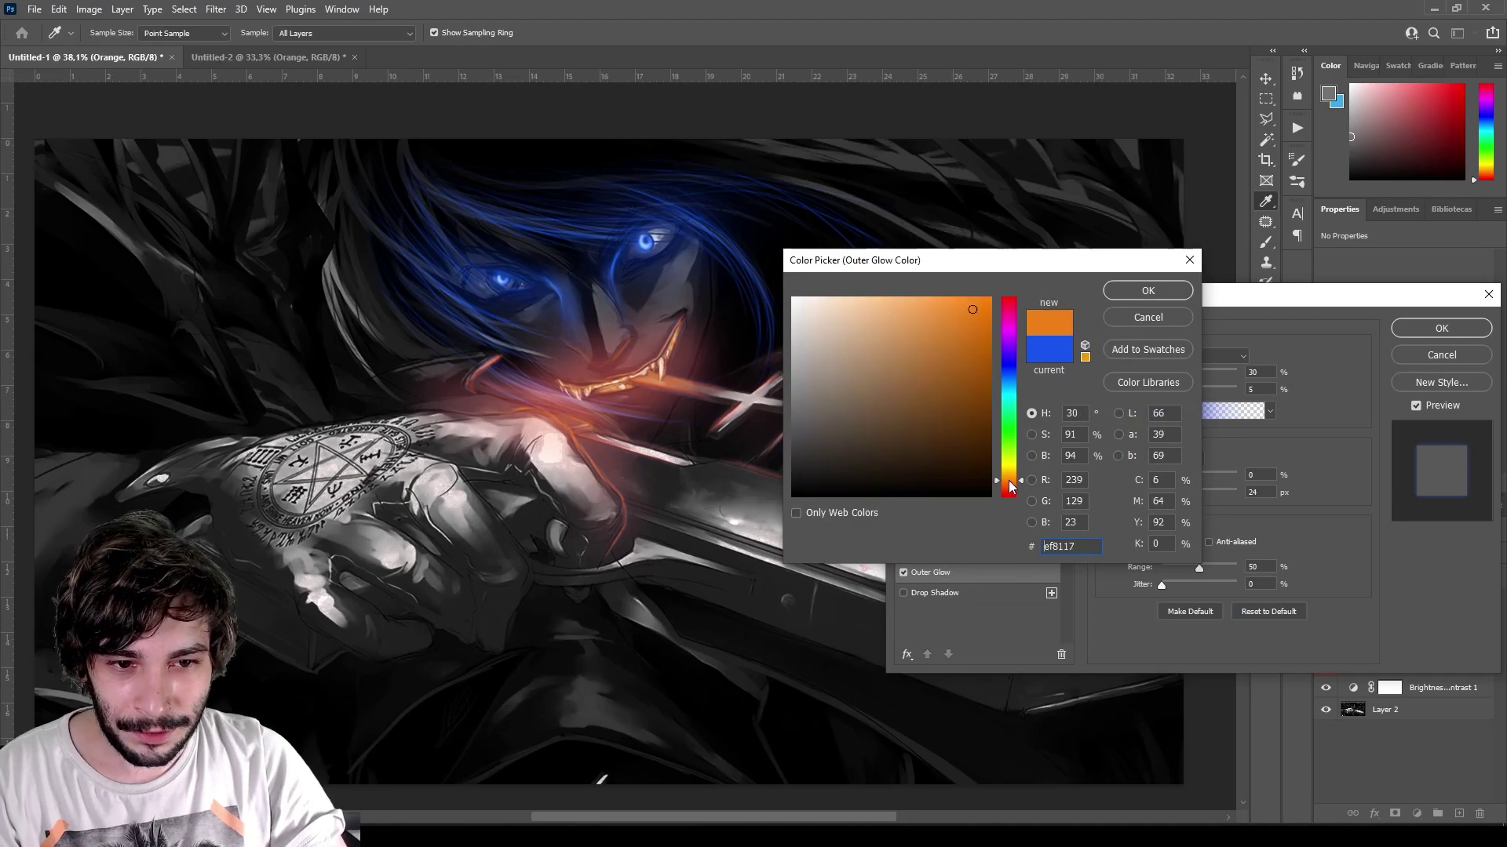
pyautogui.click(1133, 293)
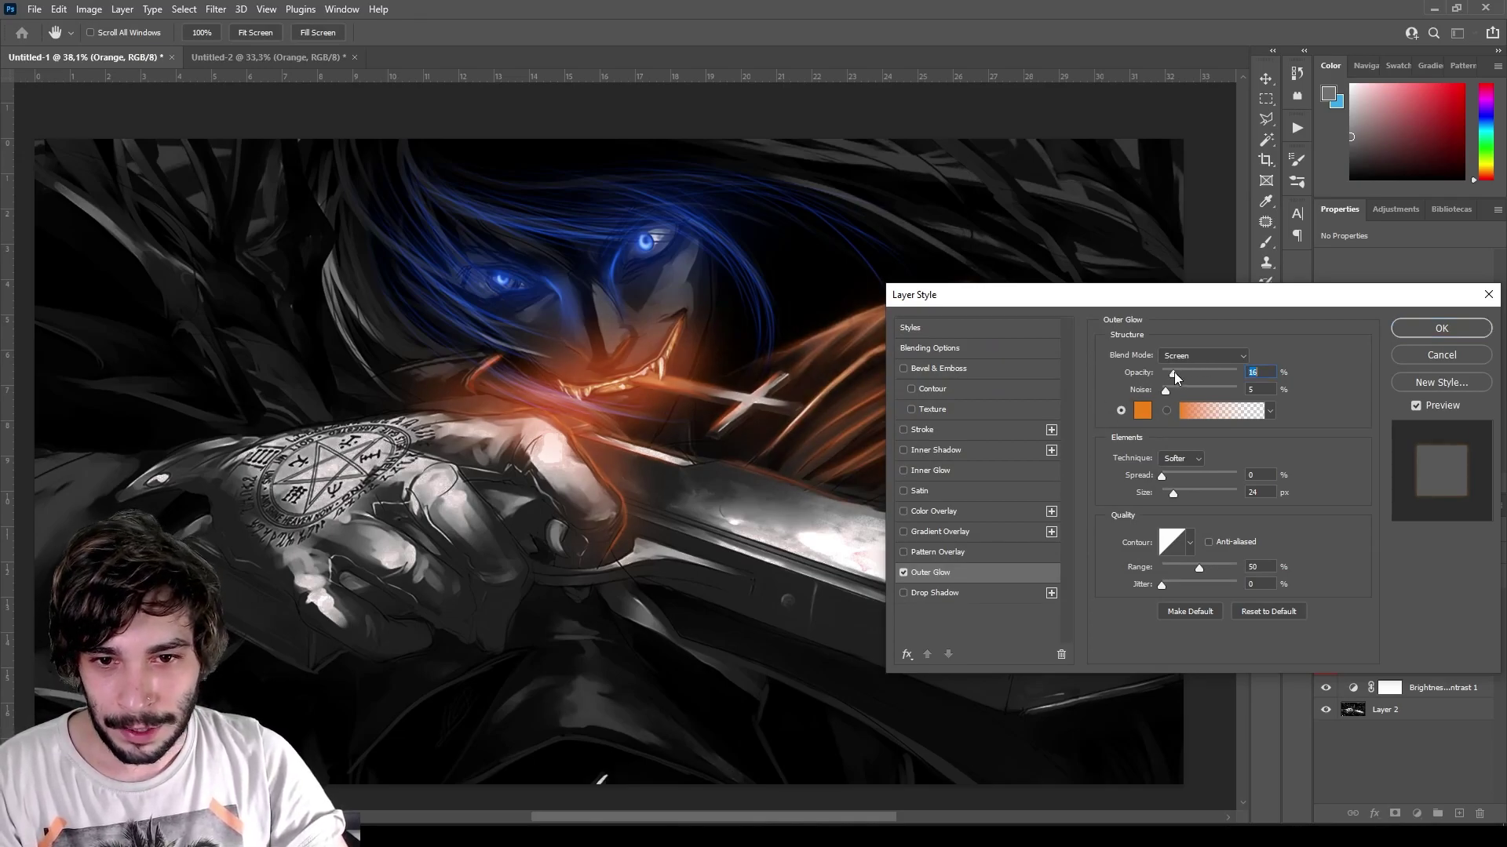
pyautogui.moveTo(1185, 373); pyautogui.dragTo(1222, 375)
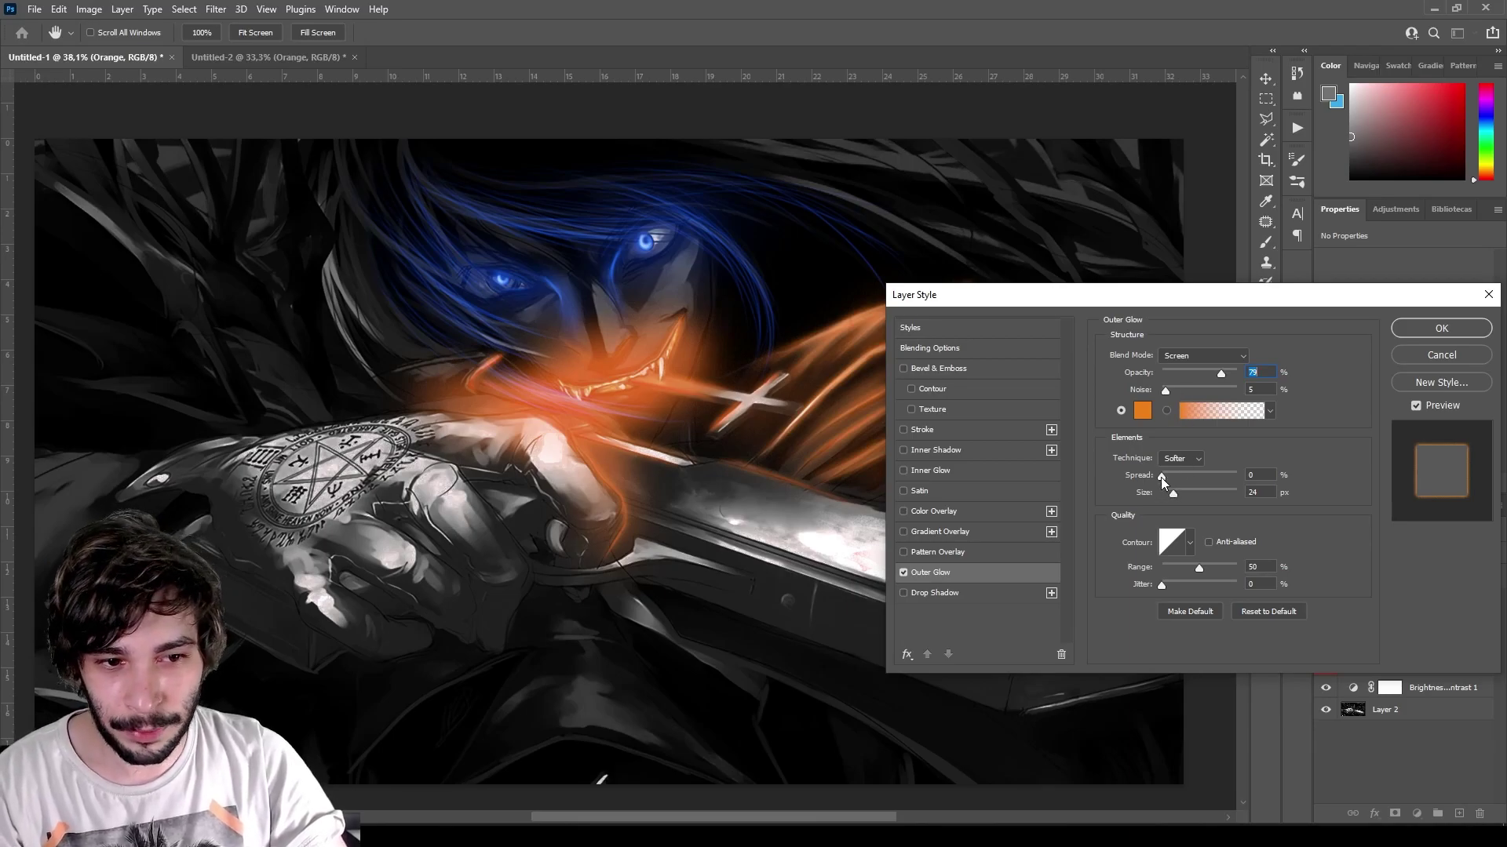
pyautogui.moveTo(1174, 492); pyautogui.dragTo(1205, 493)
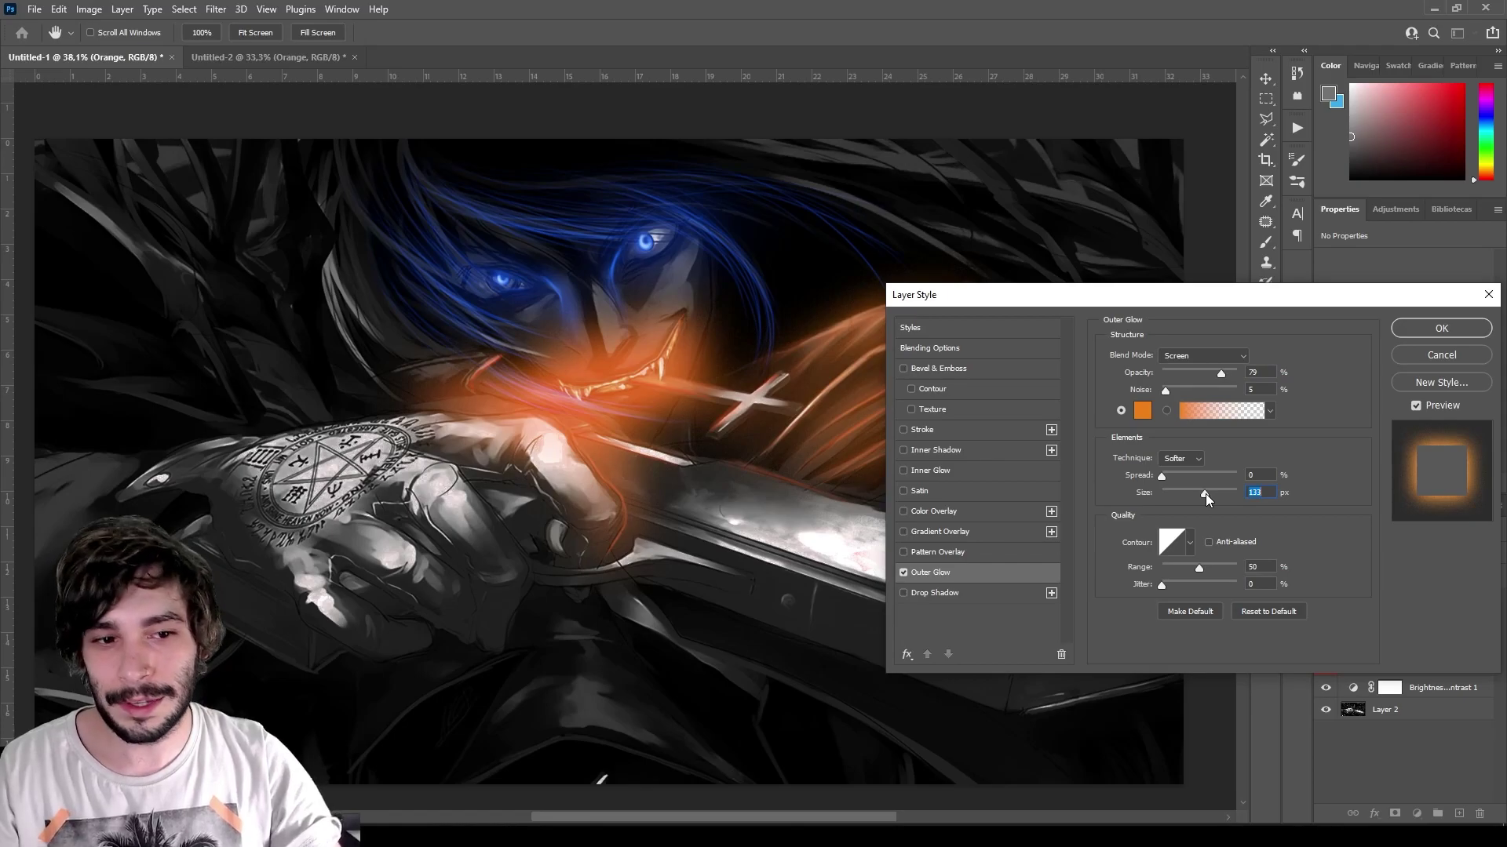
pyautogui.moveTo(1206, 493); pyautogui.dragTo(1201, 494)
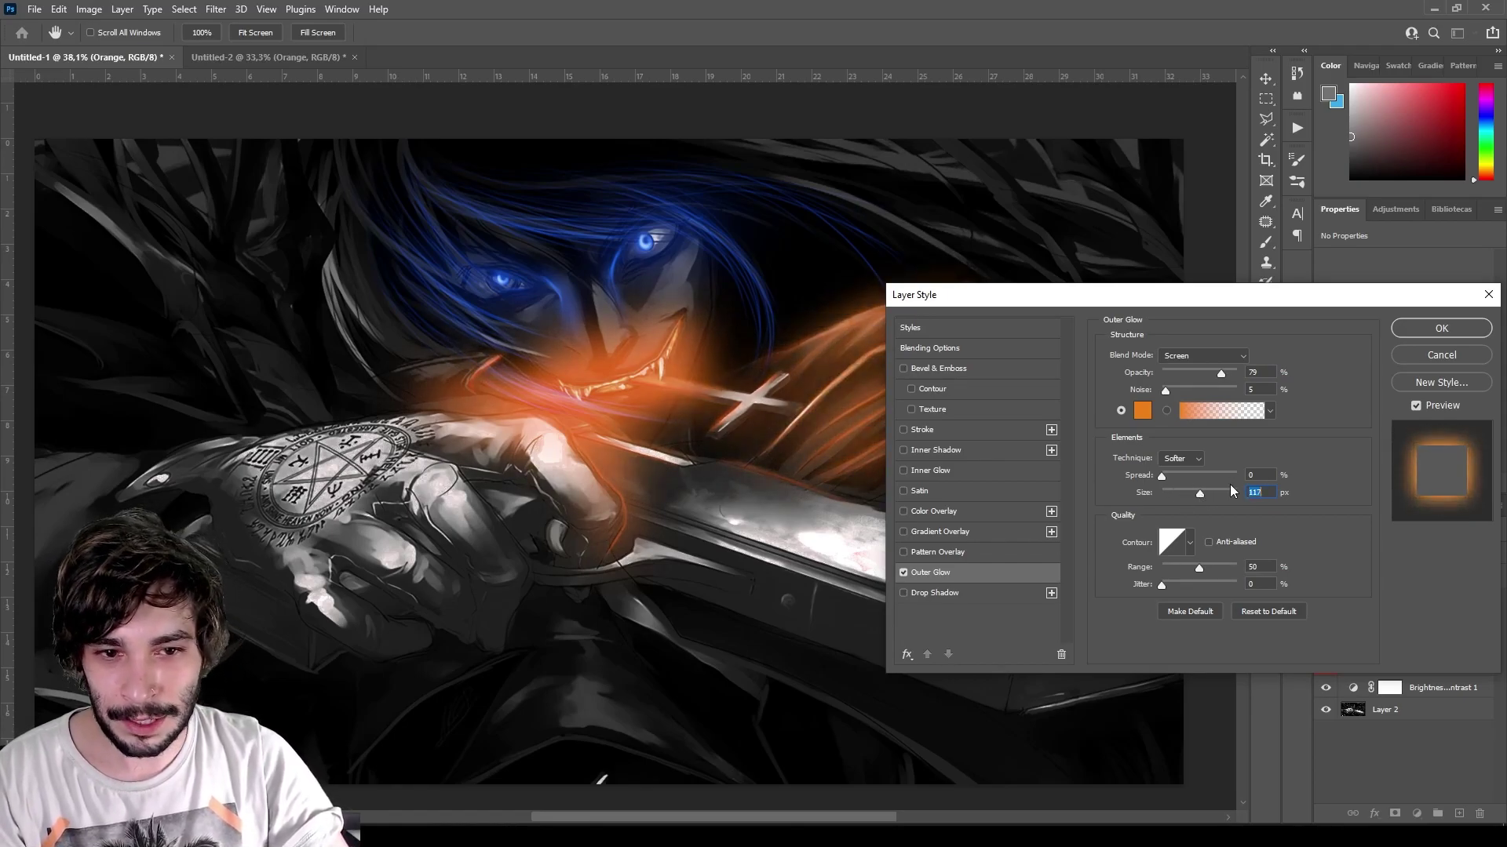
pyautogui.moveTo(1199, 492); pyautogui.dragTo(1193, 492)
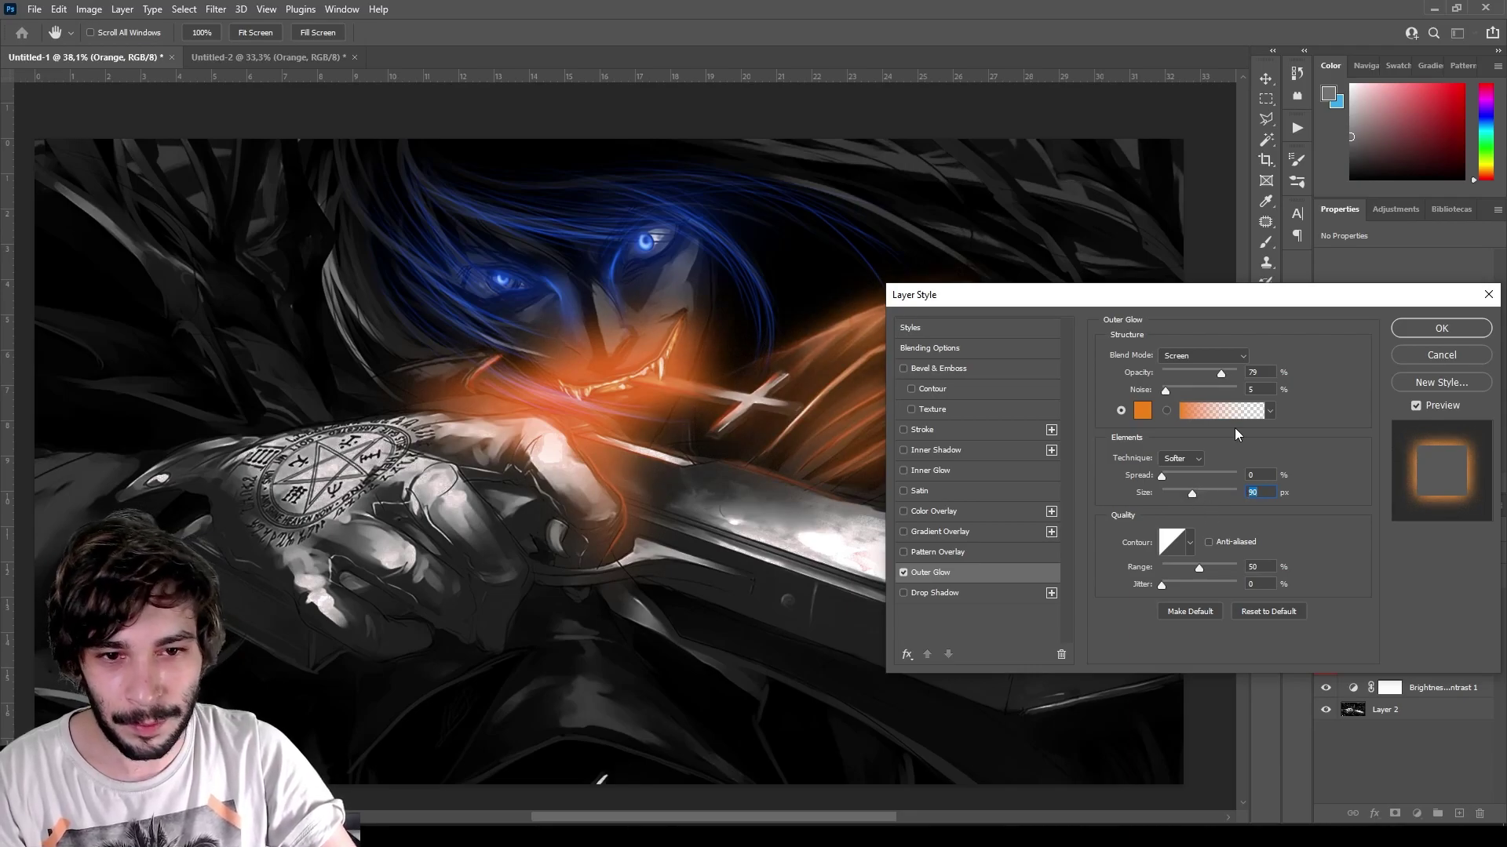
pyautogui.moveTo(1221, 373); pyautogui.dragTo(1174, 372)
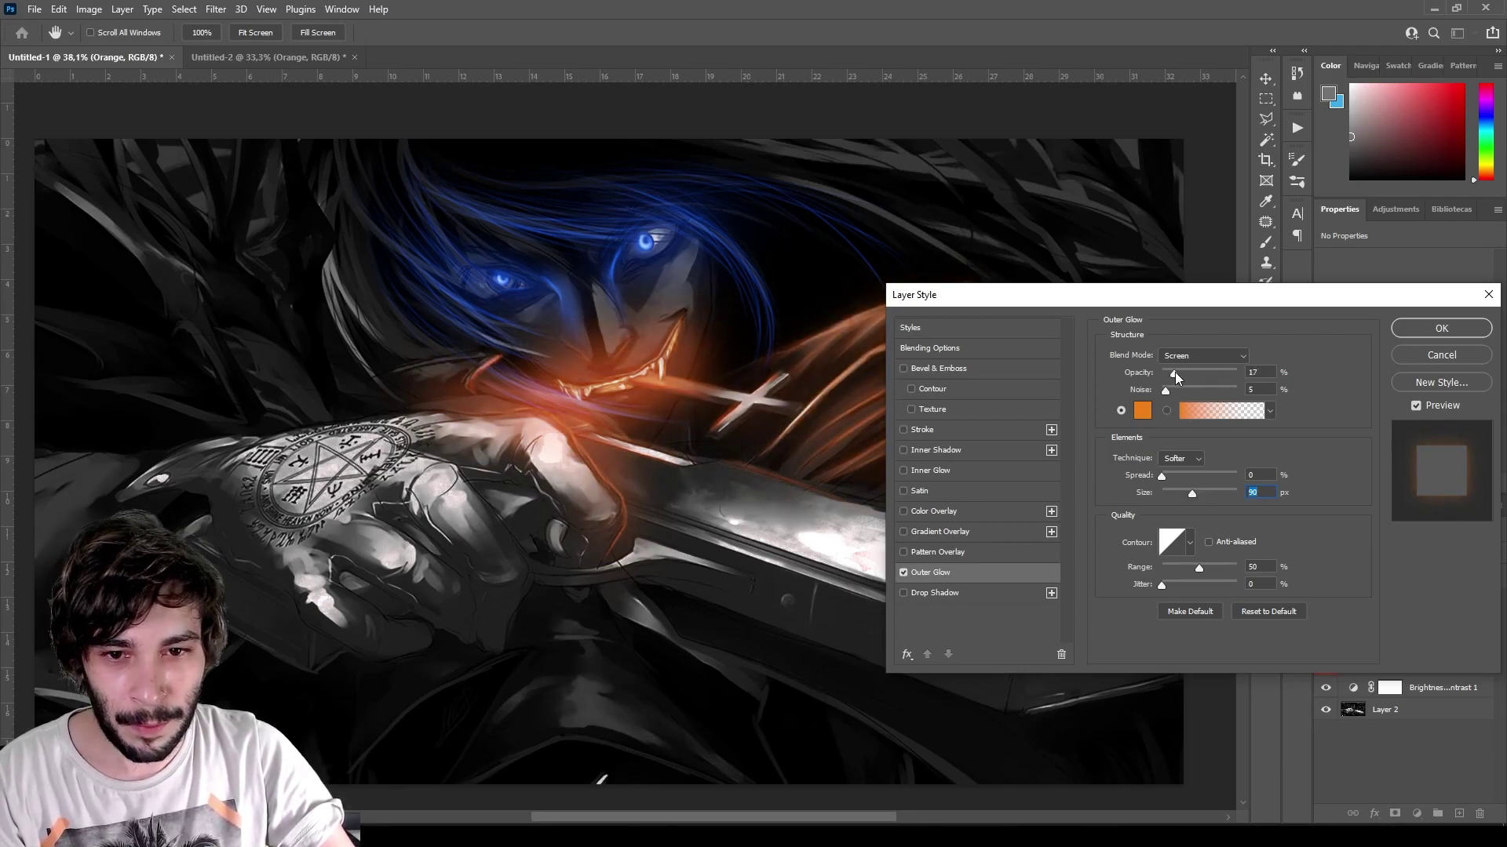
pyautogui.click(1404, 330)
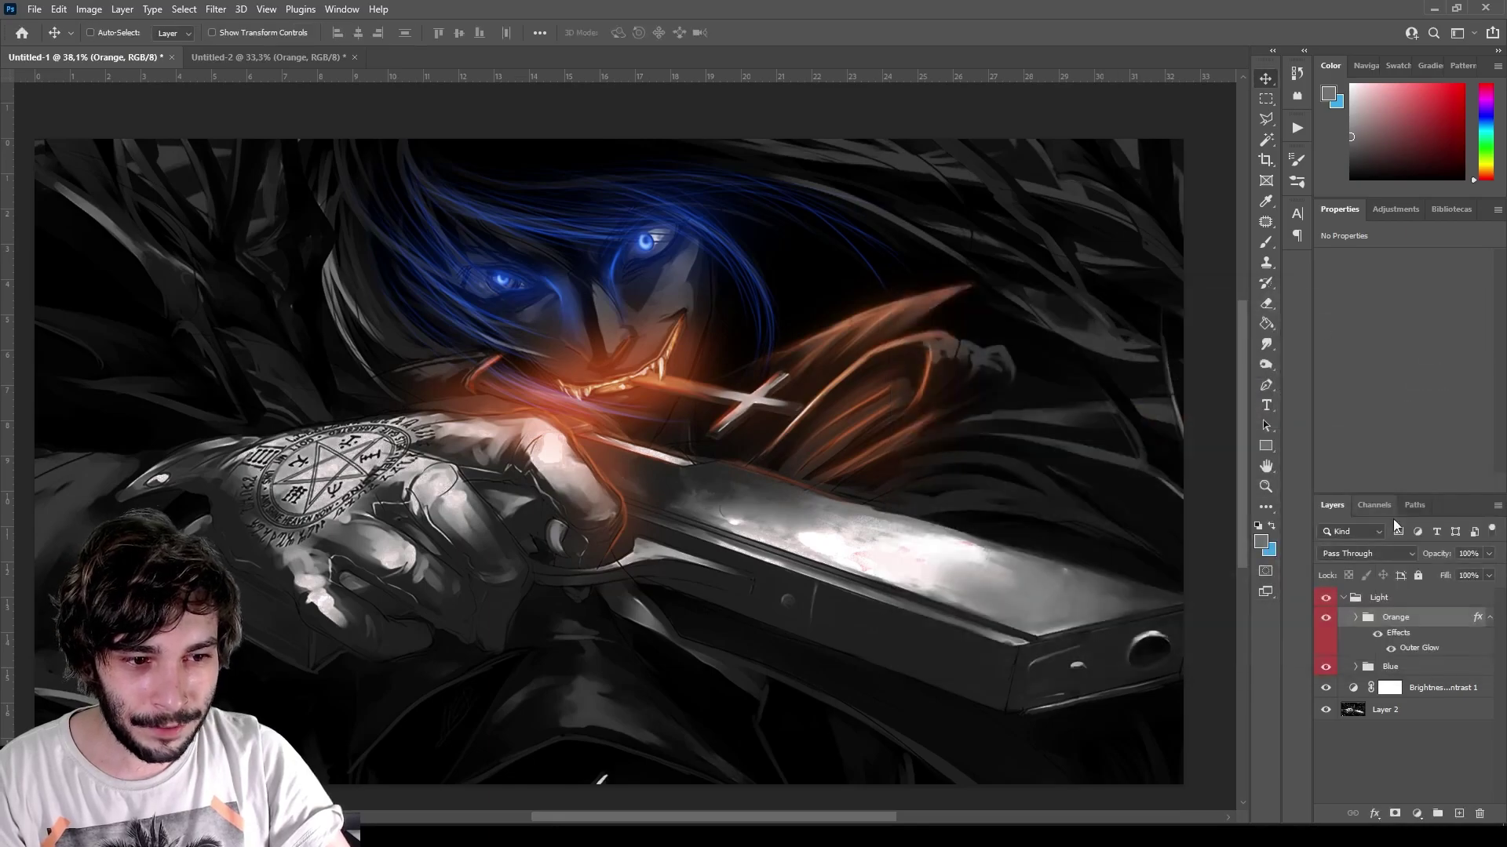
# Give the Blue group an Outer Glow using blue sampled from the glowing hair
pyautogui.click(1426, 671)
pyautogui.doubleClick(1426, 671)
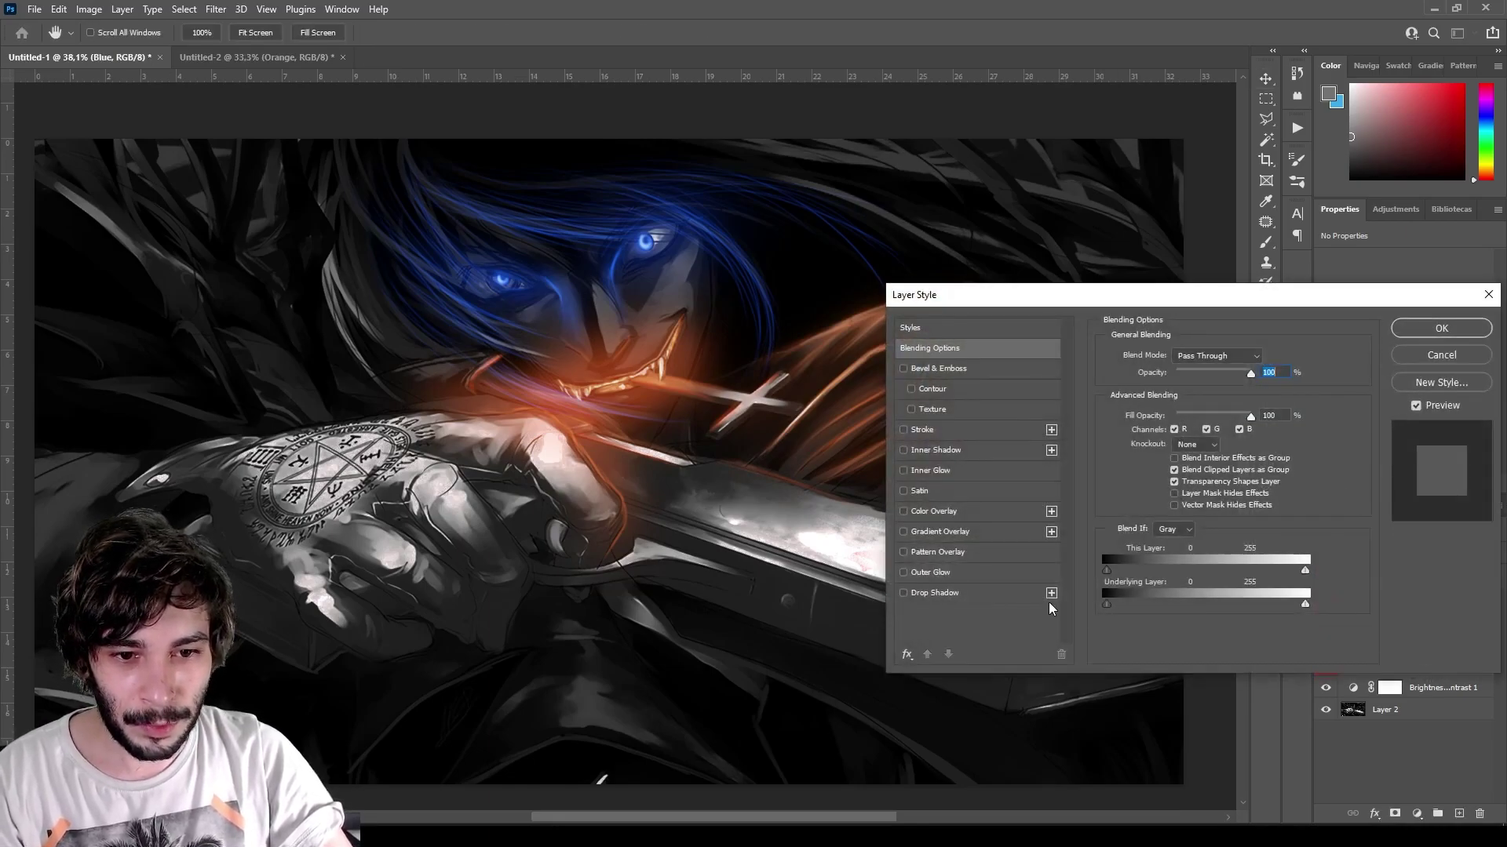
pyautogui.click(940, 575)
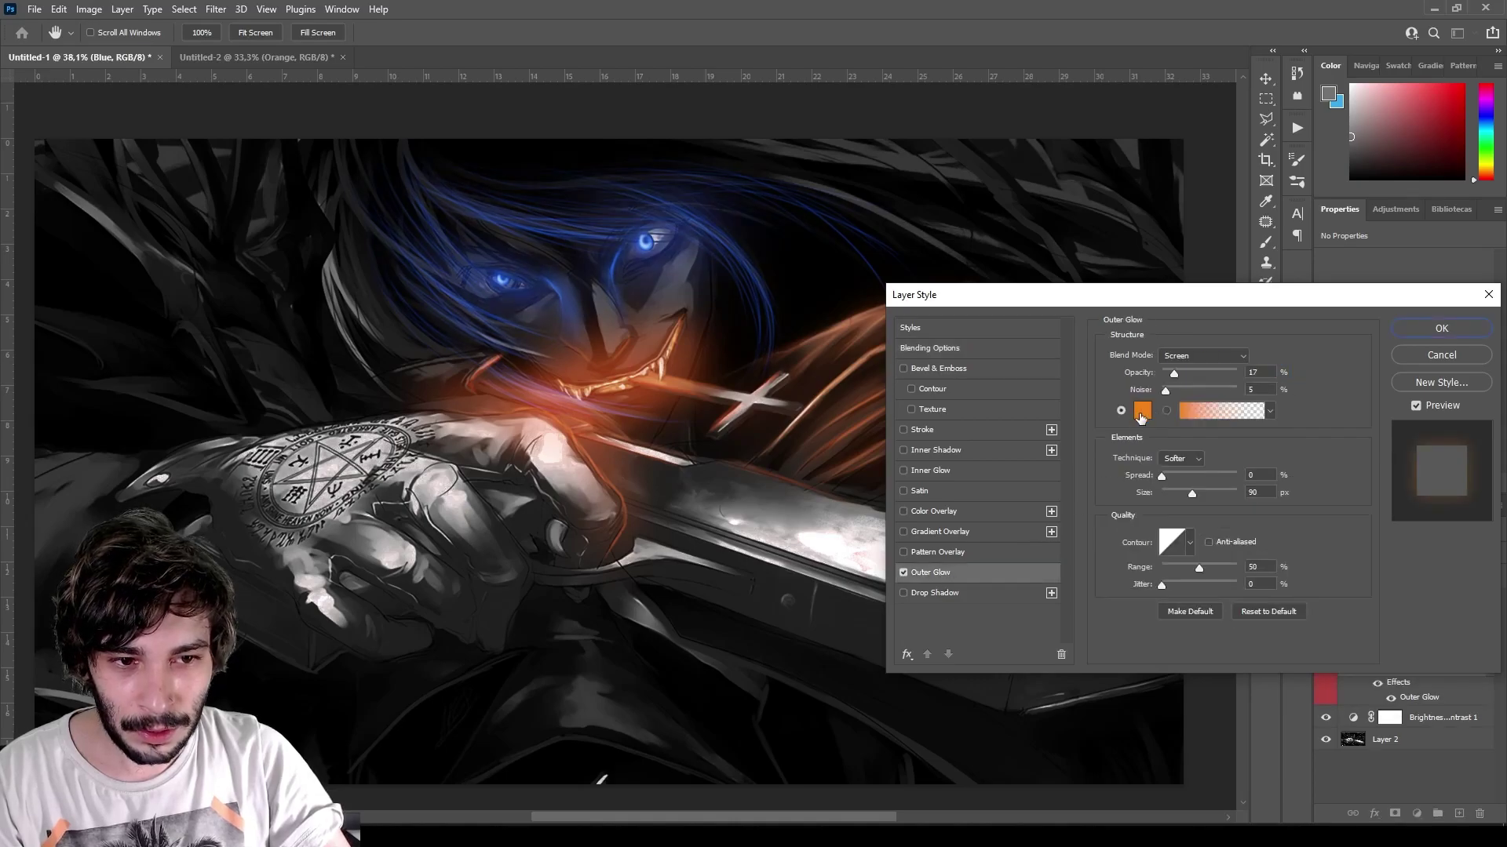
pyautogui.click(1142, 419)
pyautogui.click(1009, 382)
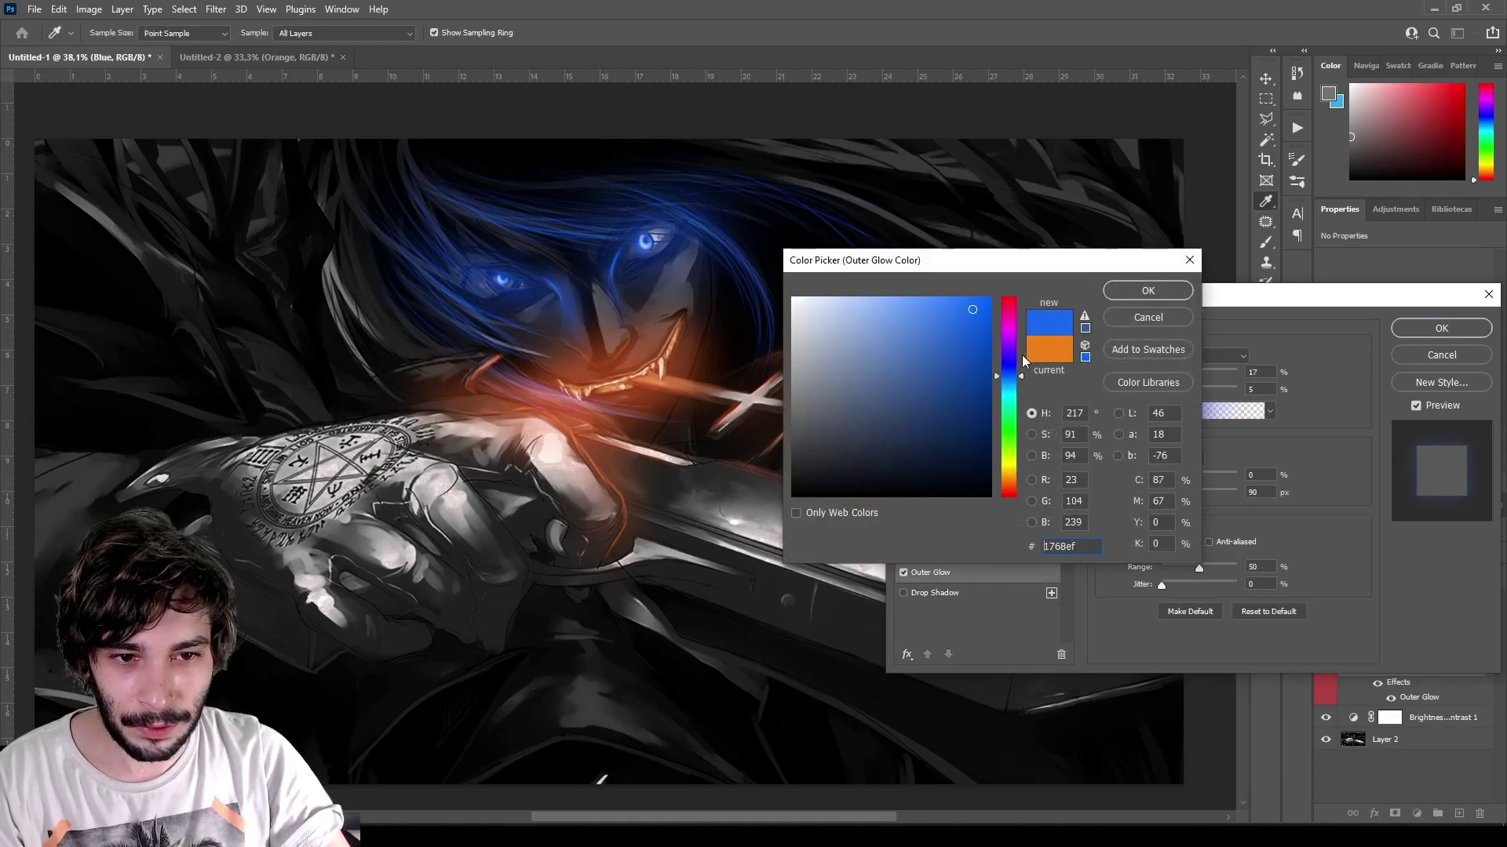
pyautogui.click(1147, 291)
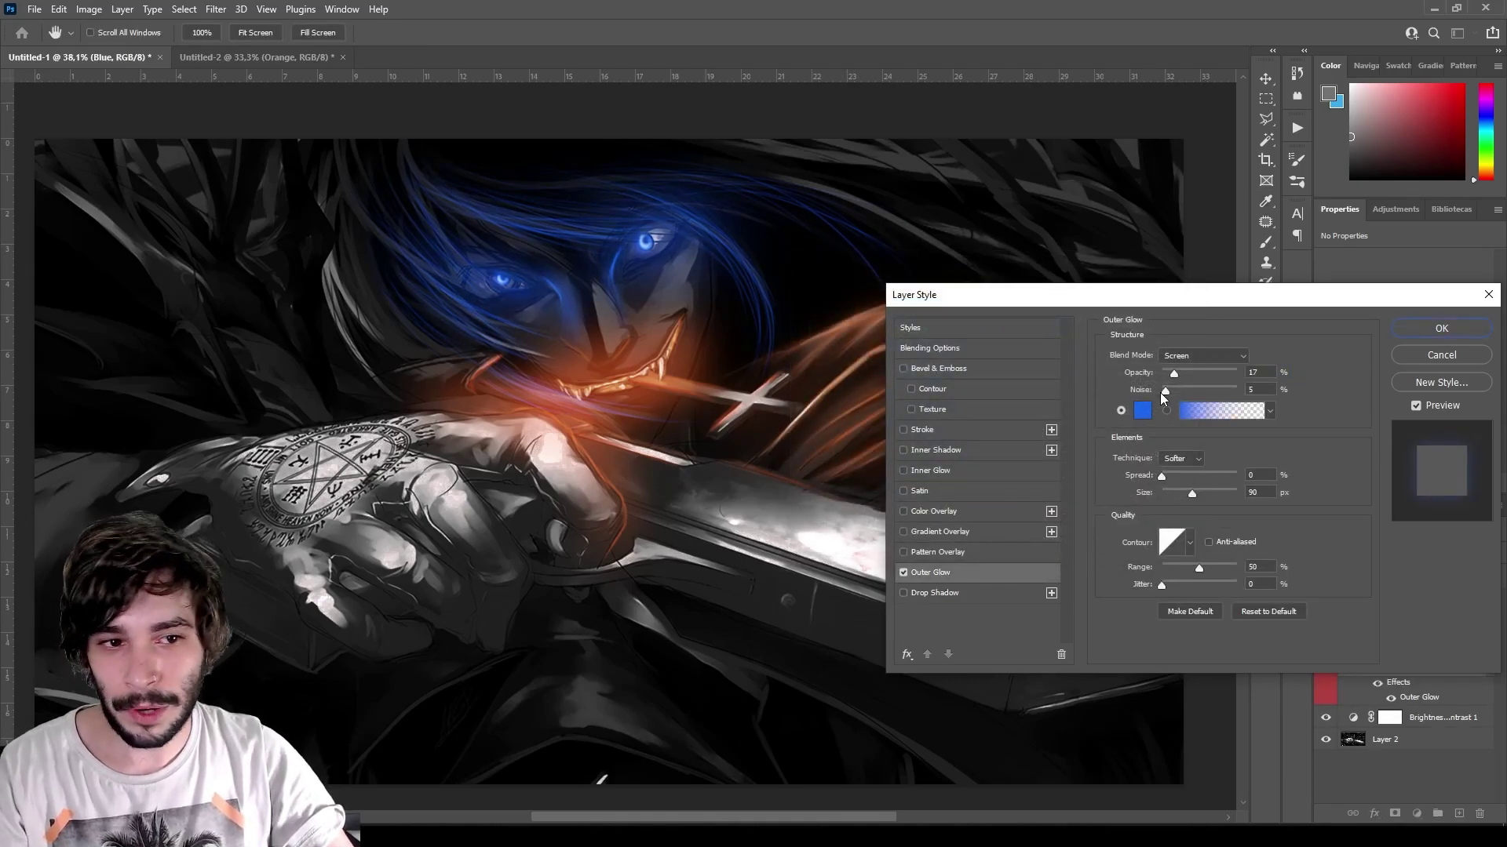
pyautogui.click(903, 573)
pyautogui.click(902, 572)
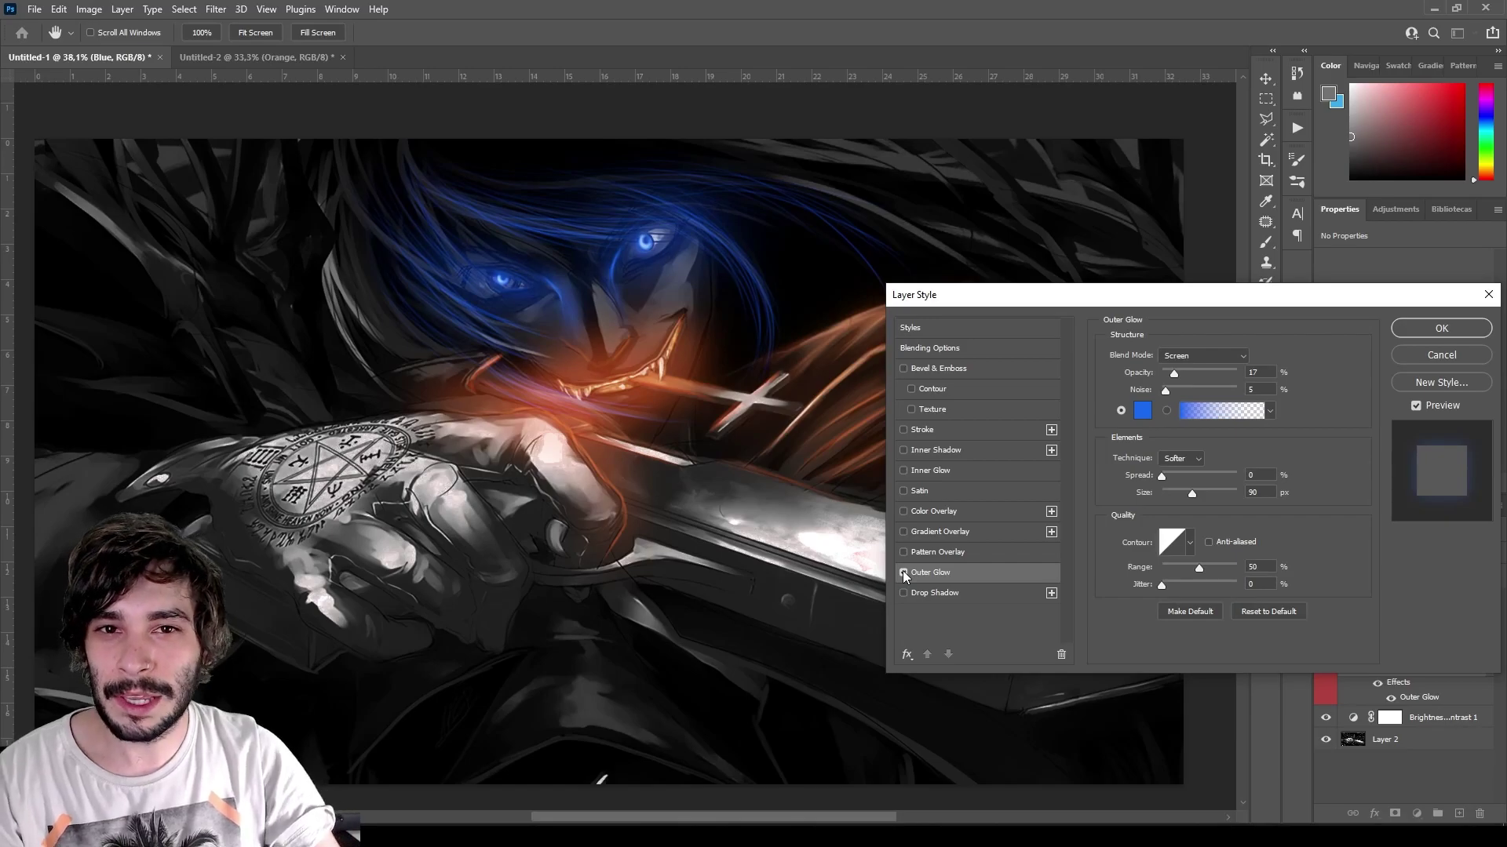
pyautogui.click(1441, 328)
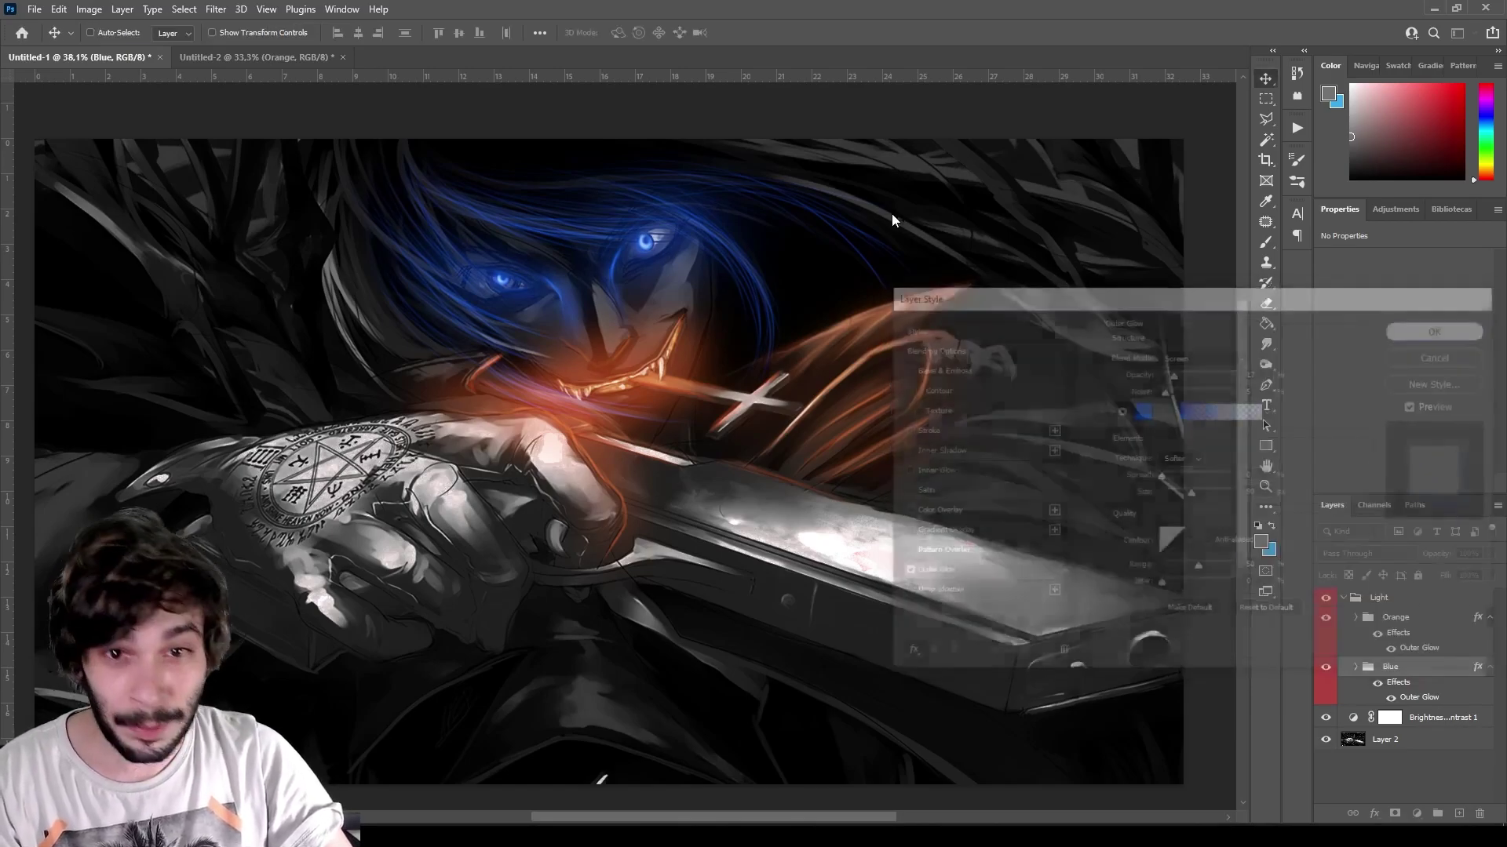